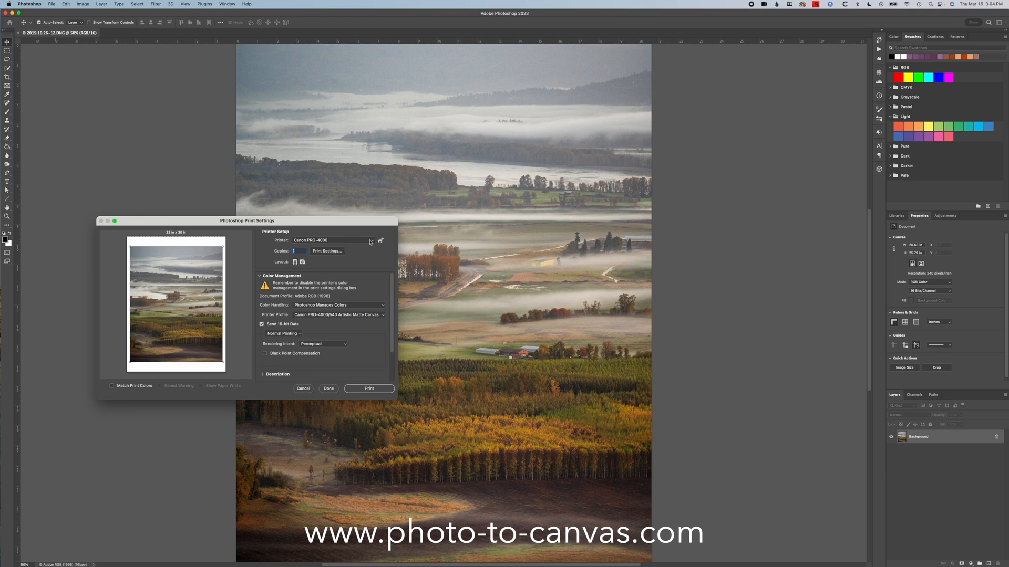
# - Switch the printer to Canon MX920 series and open its print settings
pyautogui.click(371, 242)
pyautogui.click(361, 230)
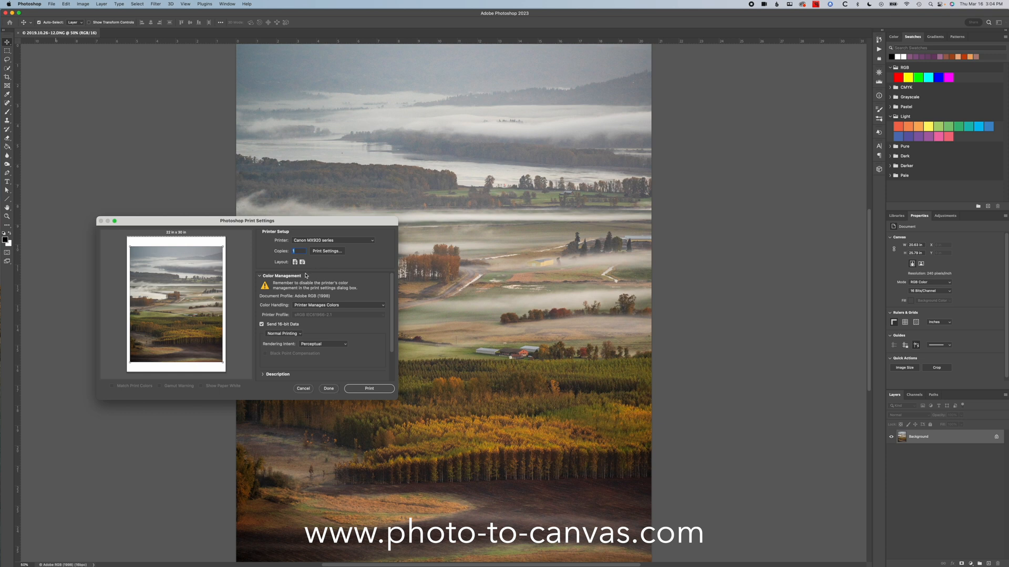
pyautogui.click(326, 252)
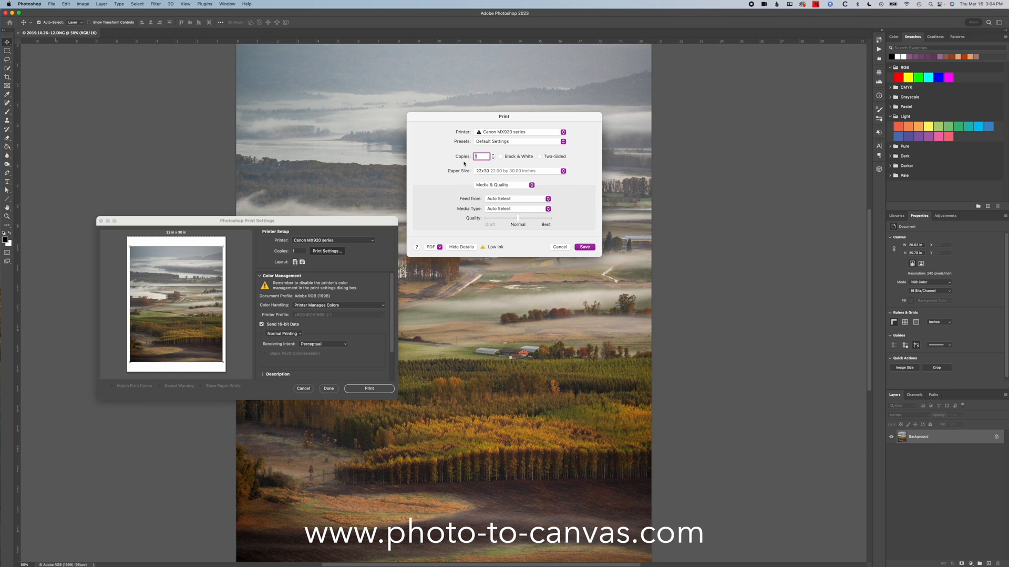
pyautogui.click(563, 171)
pyautogui.scroll(-20, 559, 185)
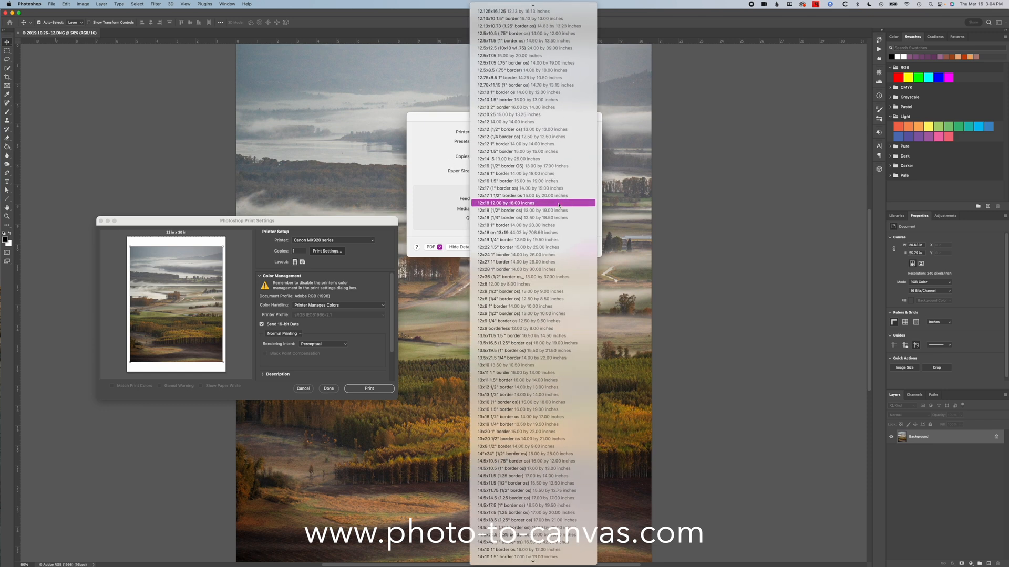
pyautogui.scroll(-20, 558, 205)
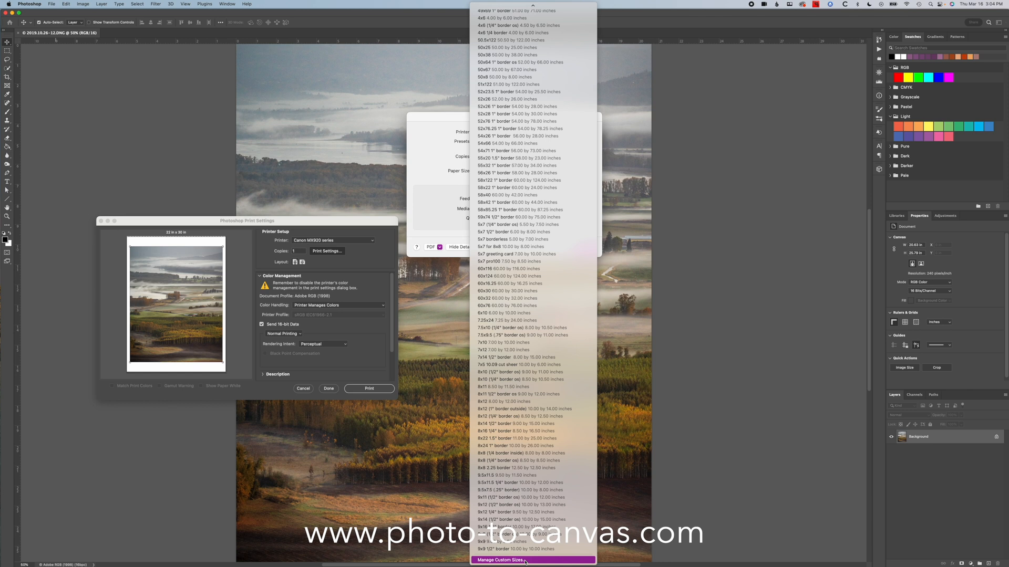
pyautogui.scroll(20, 533, 423)
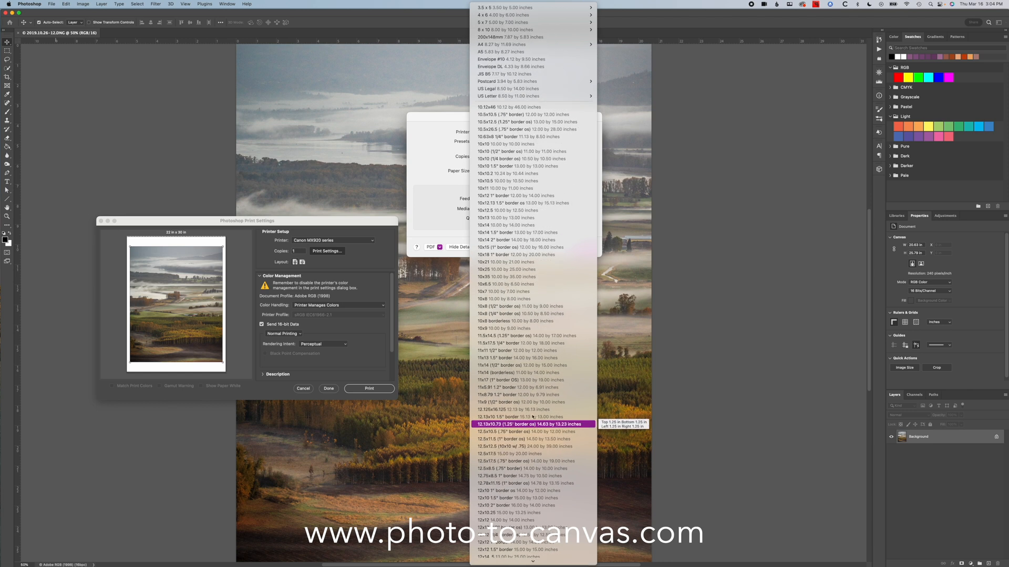
pyautogui.moveTo(553, 16)
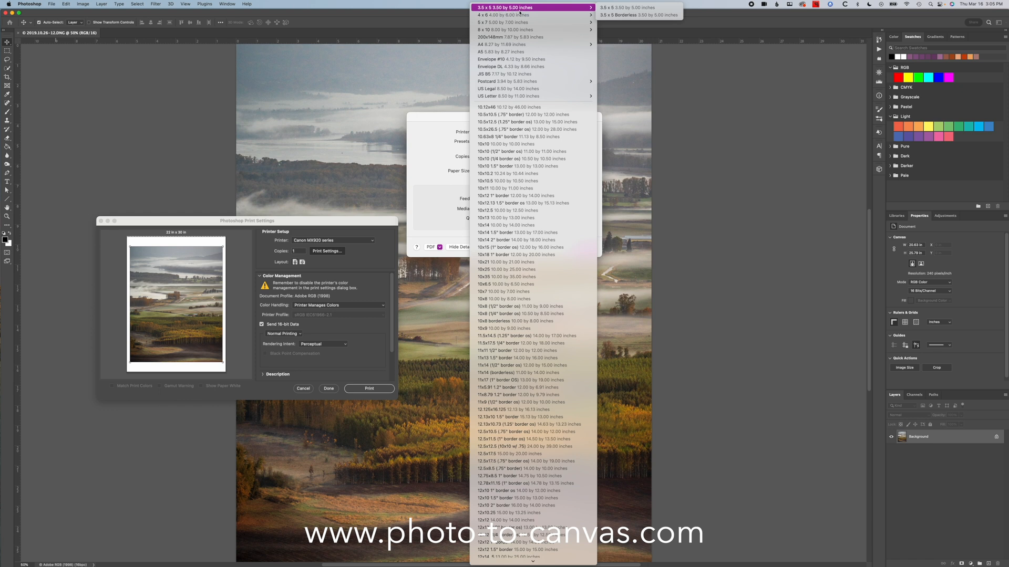
pyautogui.moveTo(487, 17)
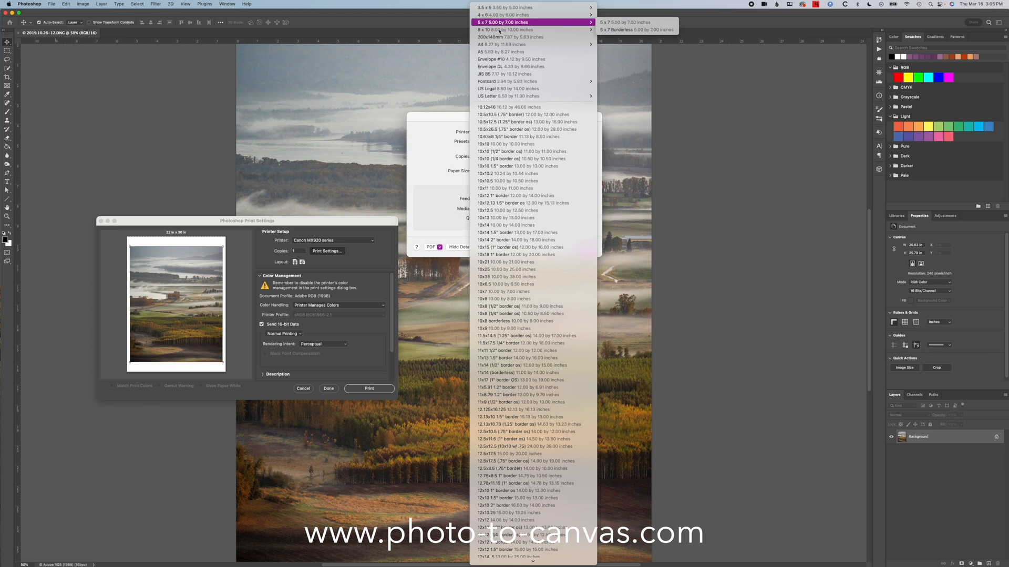
pyautogui.moveTo(542, 97)
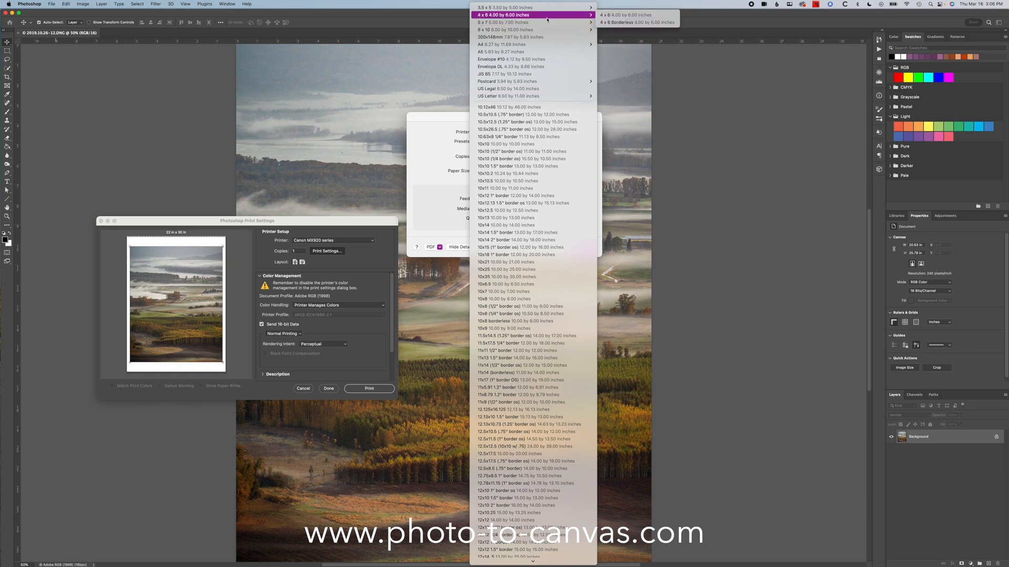
pyautogui.click(614, 23)
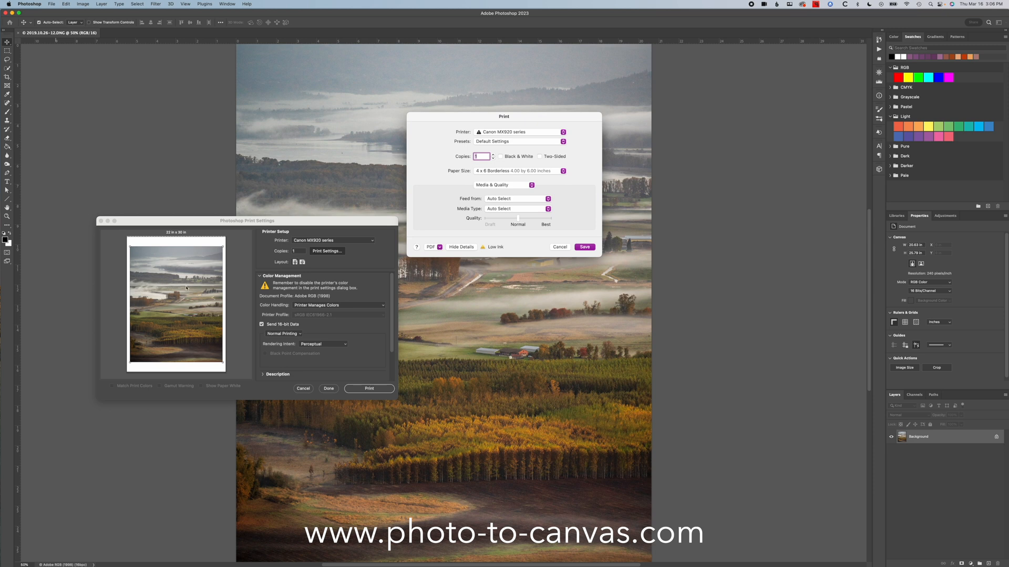
pyautogui.click(560, 248)
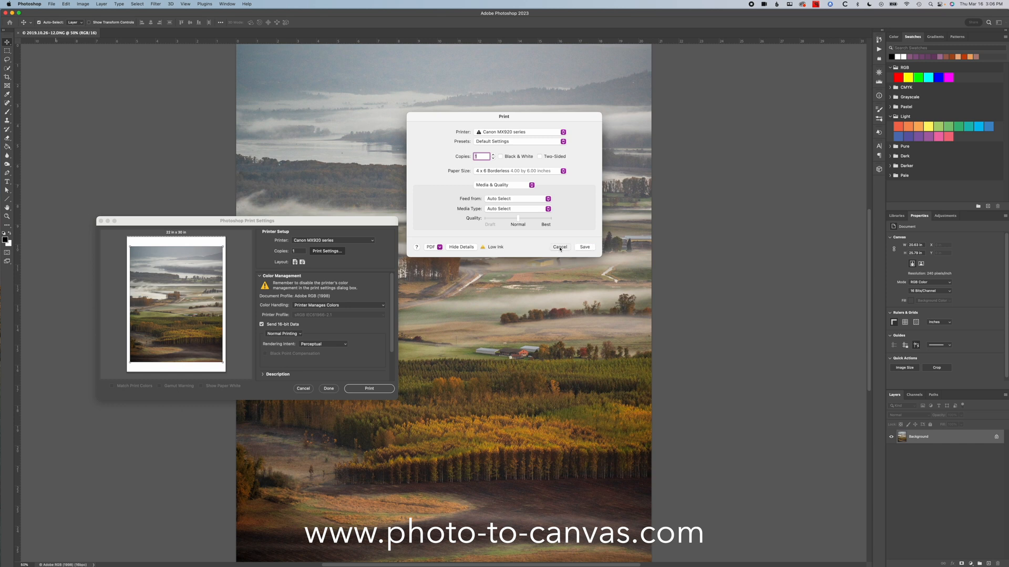
pyautogui.click(303, 389)
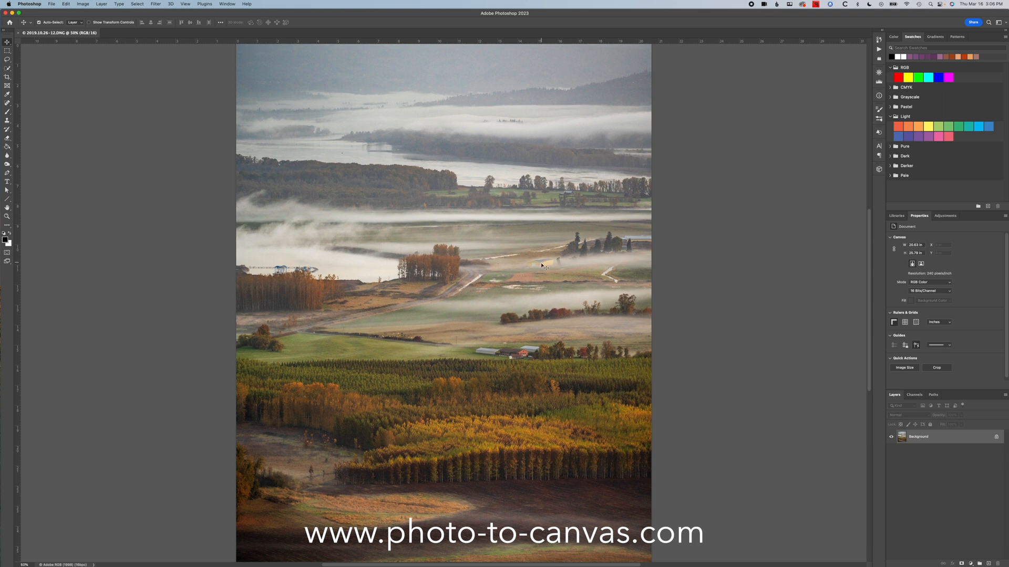
# - Resize the image to a width of 8 inches at a resolution of 300 pixels/inch, keeping Preserve Details 2.0 resampling
pyautogui.press('super+alt+i')
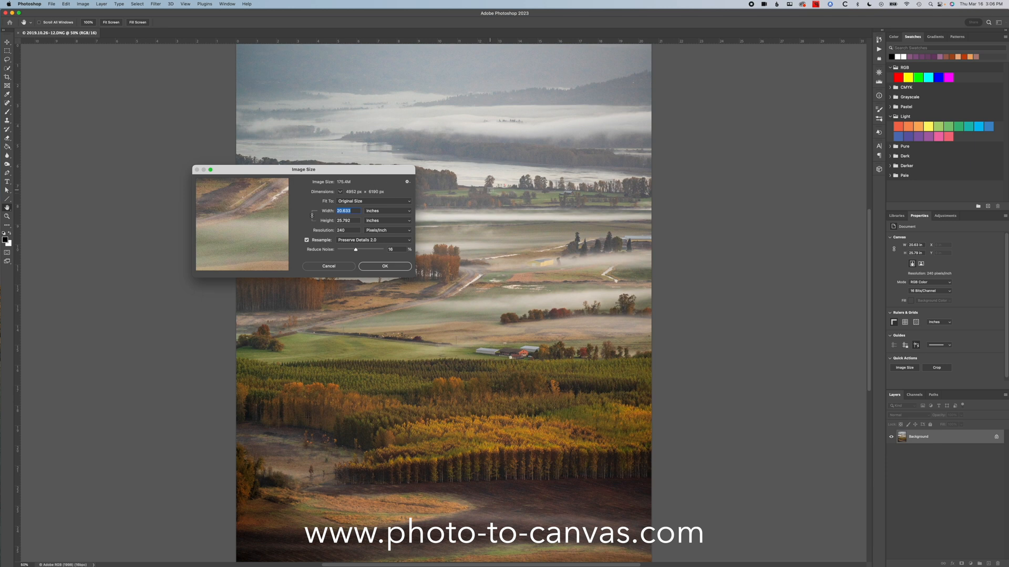
pyautogui.write('4')
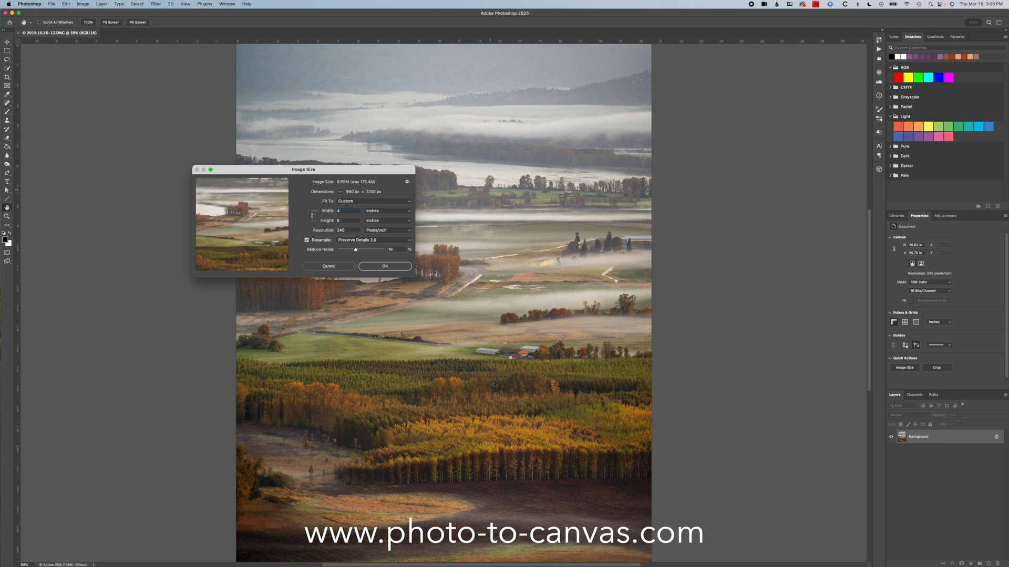
pyautogui.write('8')
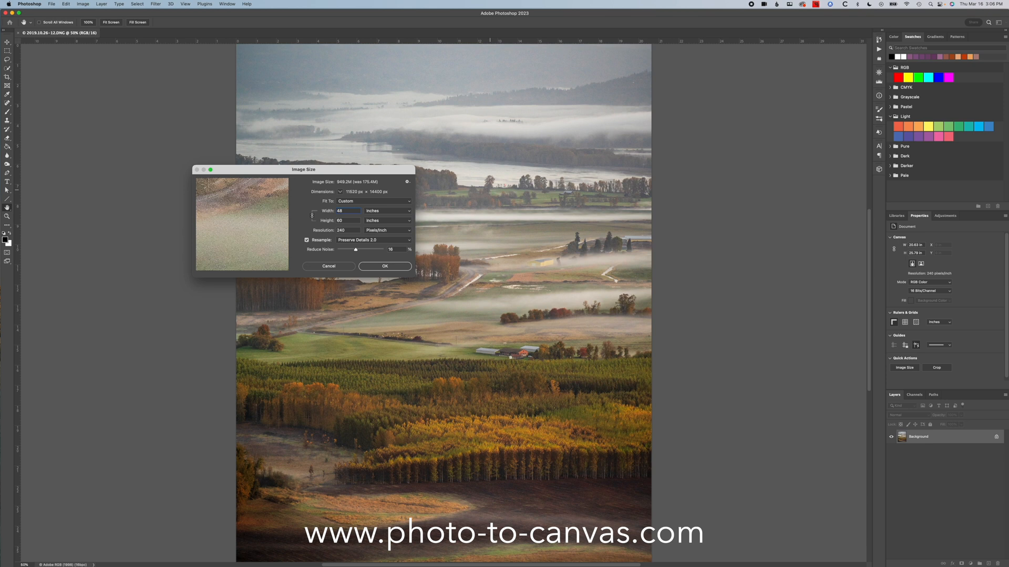
pyautogui.press('BackSpace')
pyautogui.press('BackSpace')
pyautogui.write('8')
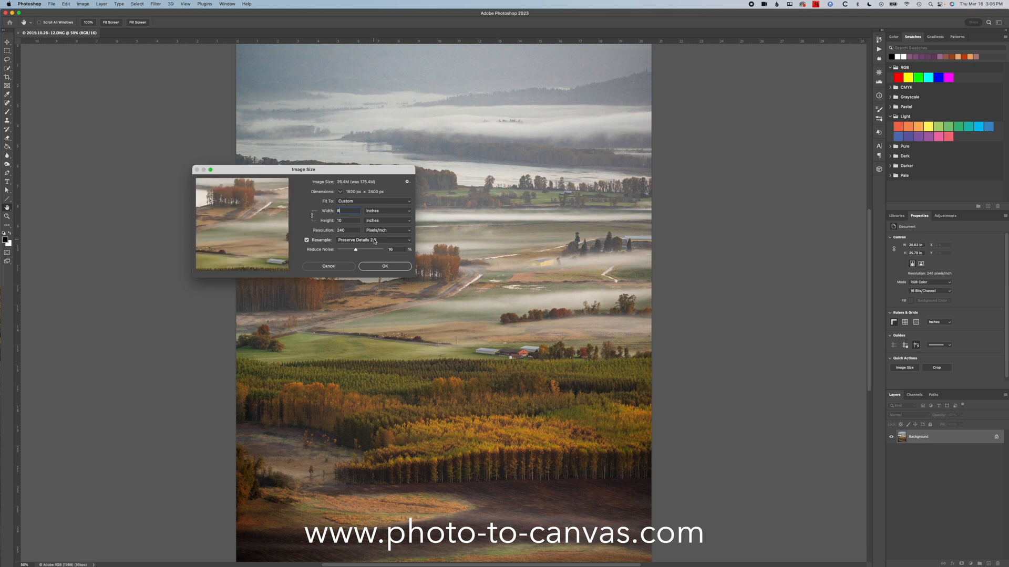
pyautogui.press('Tab')
pyautogui.press('Tab')
pyautogui.write('300')
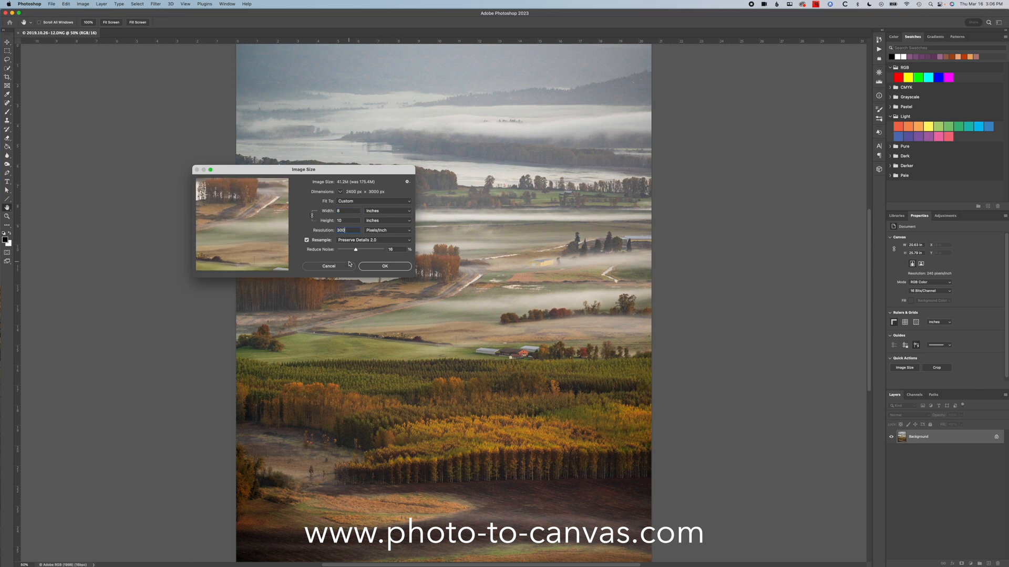
pyautogui.click(386, 267)
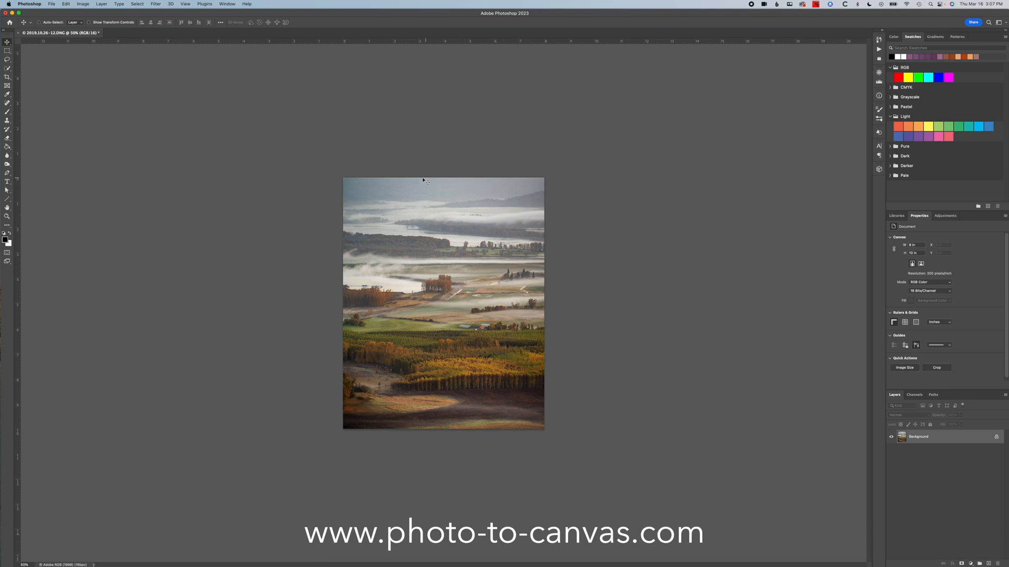
# - Open the print setup for the resized image and save its paper size as 8 x 10 Borderless
pyautogui.click(50, 4)
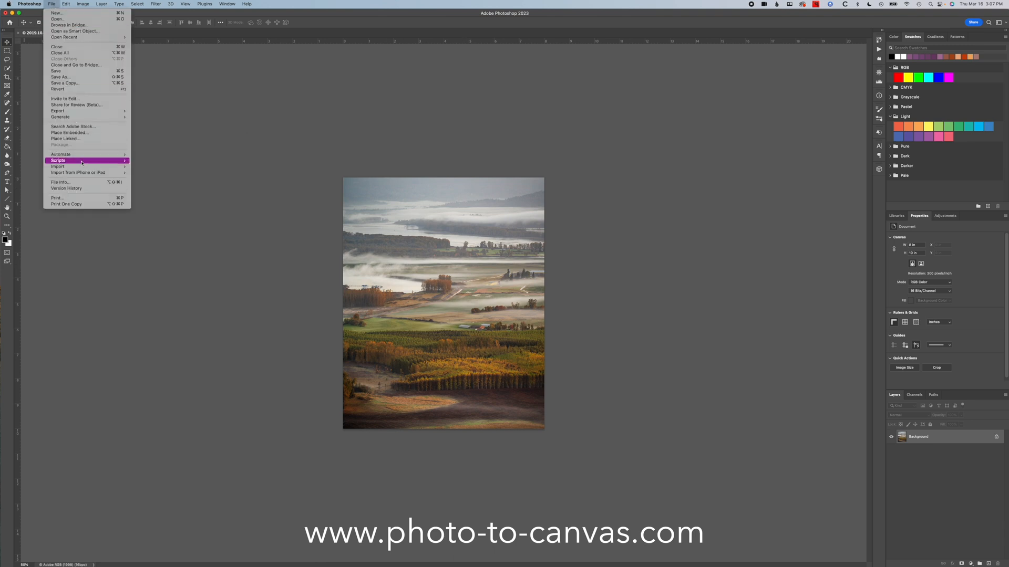
pyautogui.click(84, 198)
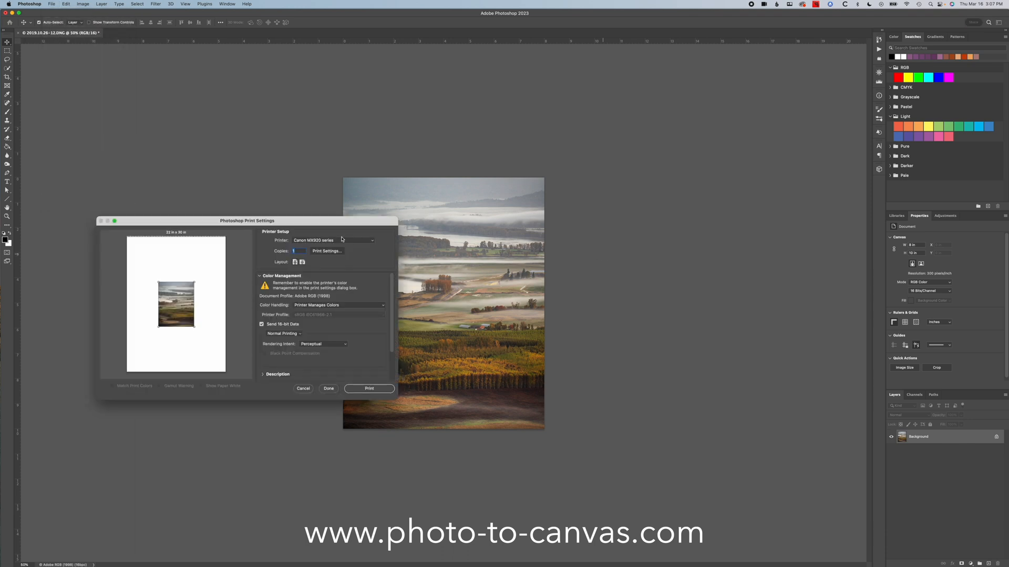
pyautogui.click(325, 251)
pyautogui.click(518, 174)
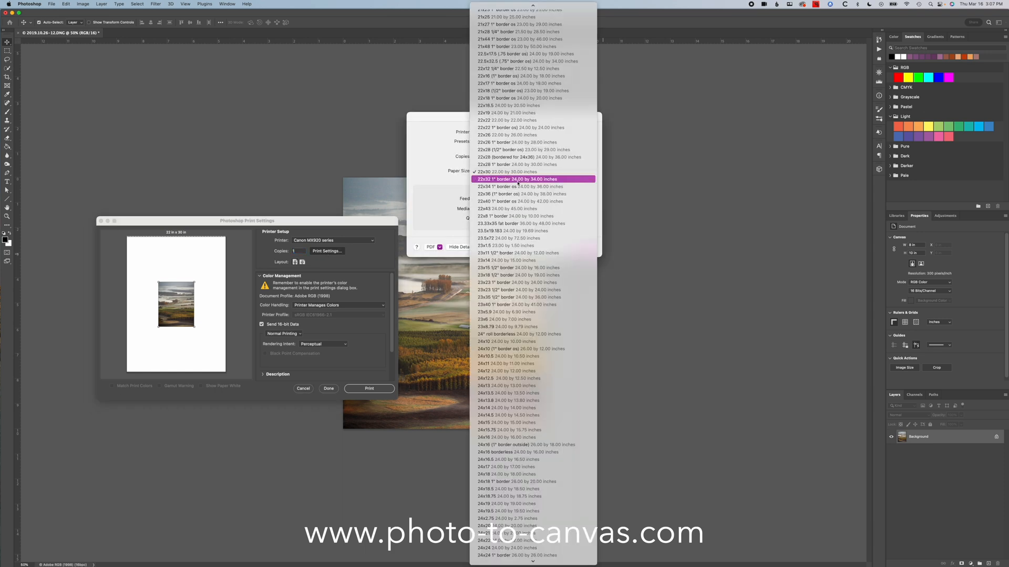
pyautogui.moveTo(482, 29)
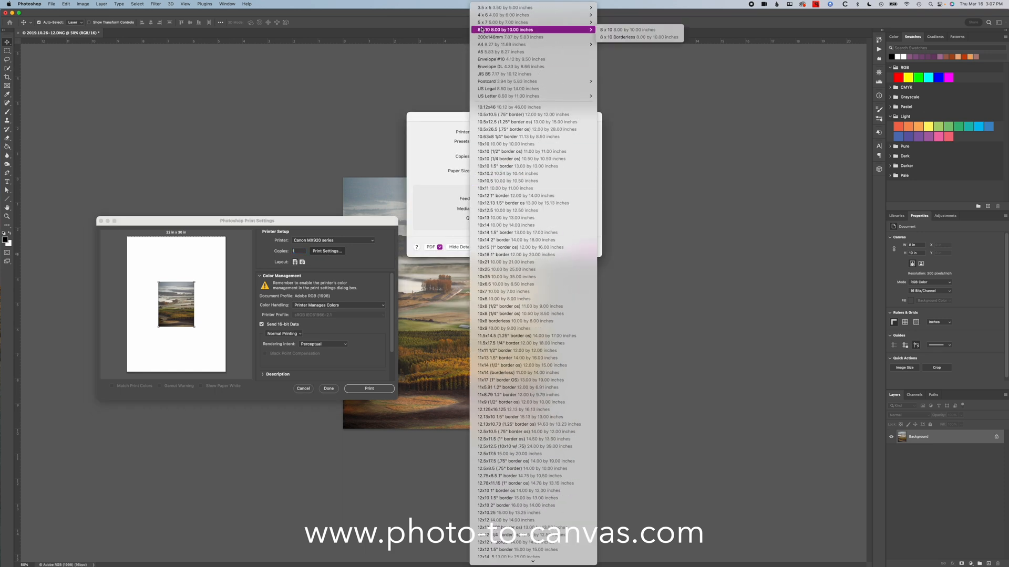
pyautogui.click(614, 36)
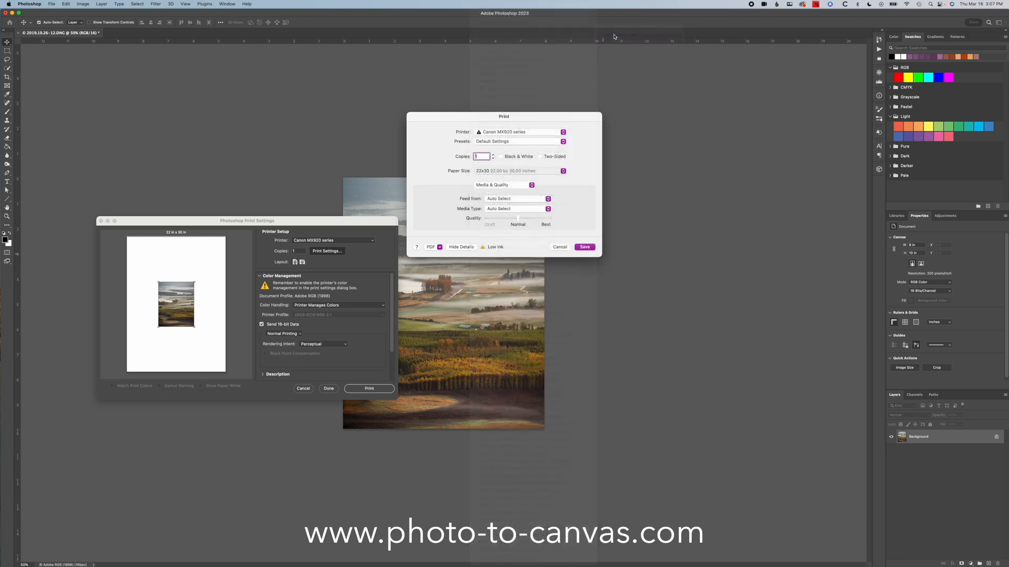
pyautogui.click(593, 250)
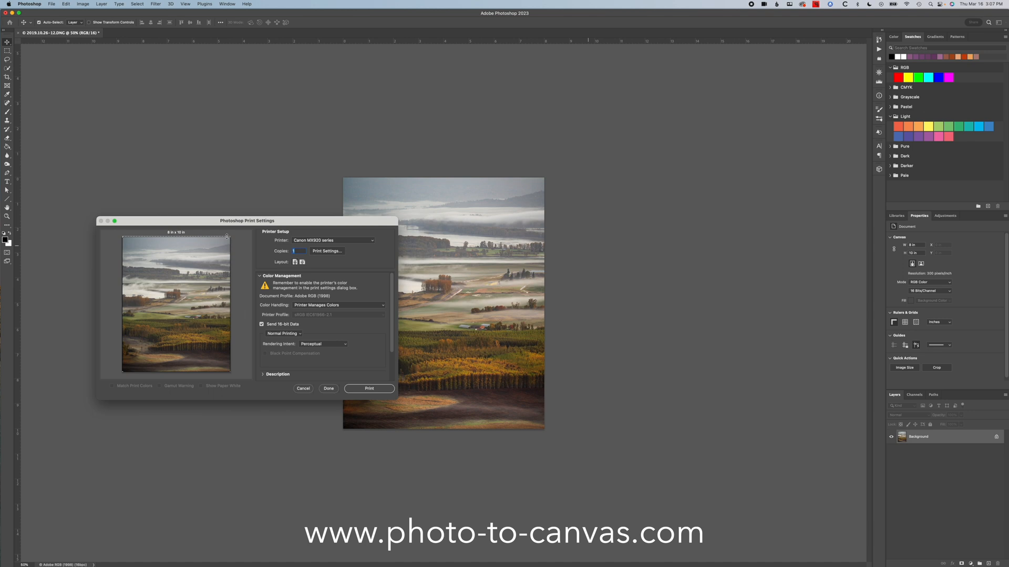
# - Change the paper size to the bordered 8 x 10 version and save the print settings
pyautogui.click(326, 251)
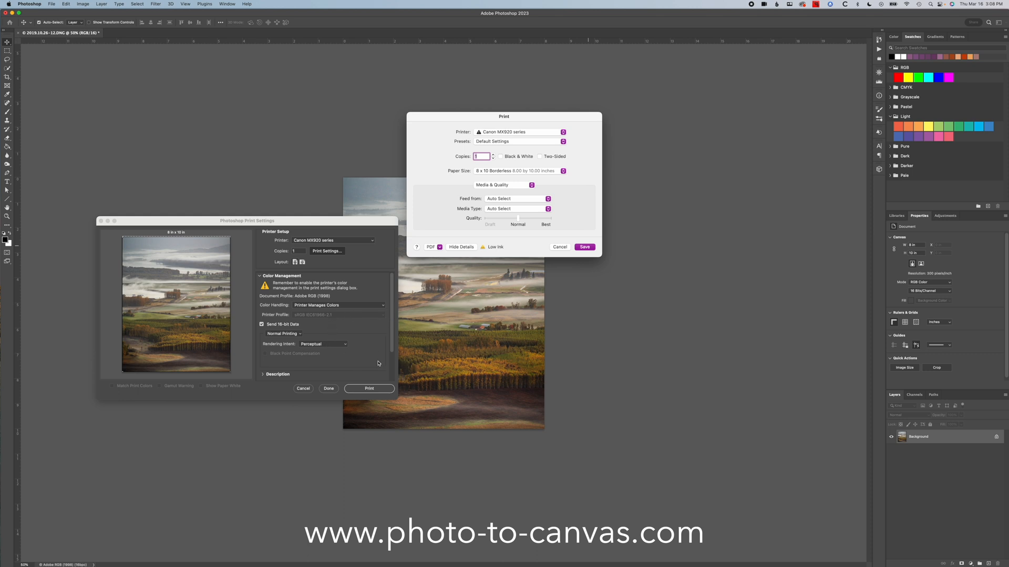
pyautogui.click(544, 173)
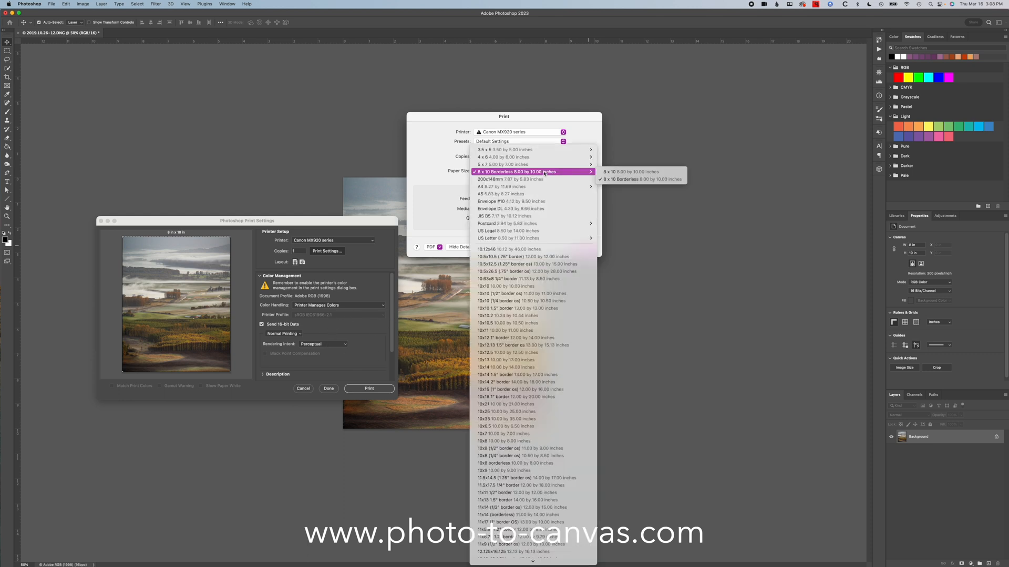
pyautogui.click(630, 172)
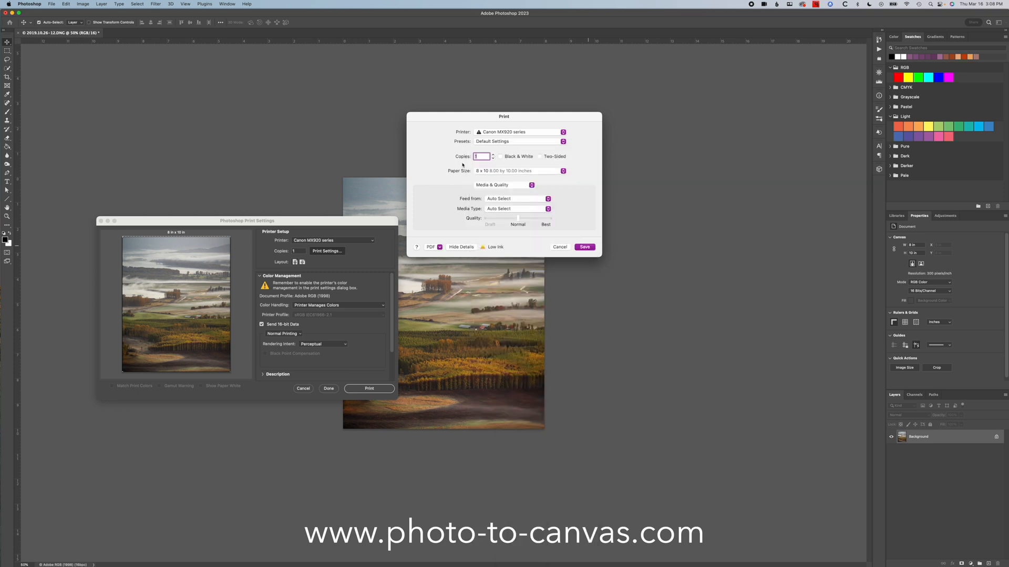
pyautogui.press('Return')
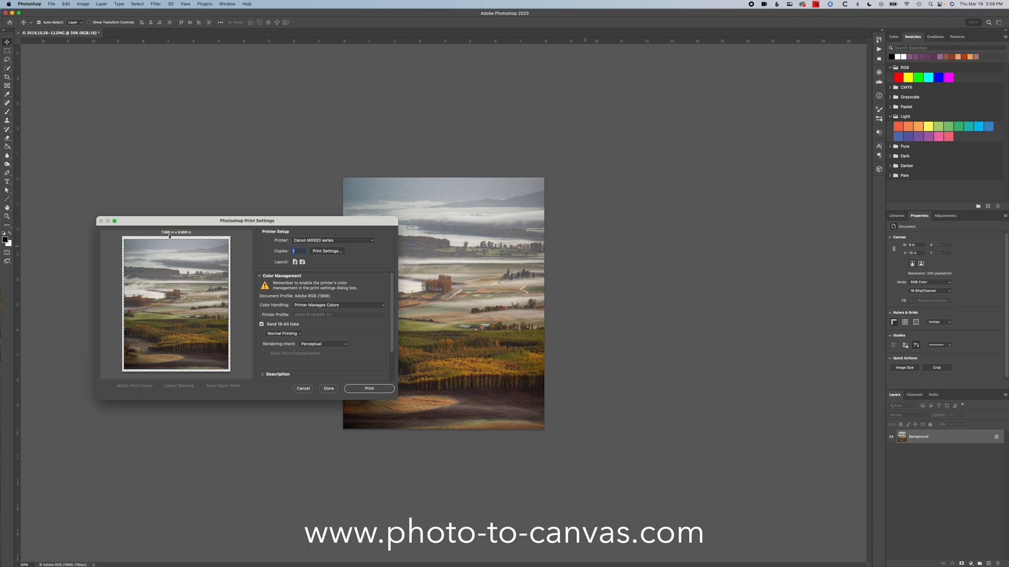
# - Reopen the printer's print settings and bring up the custom paper size manager
pyautogui.click(336, 252)
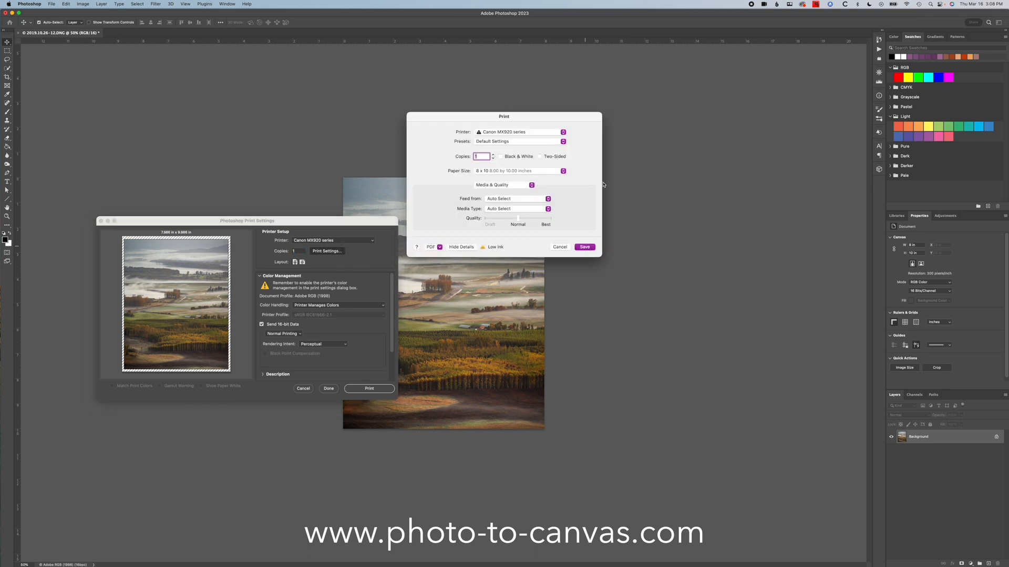
pyautogui.click(557, 173)
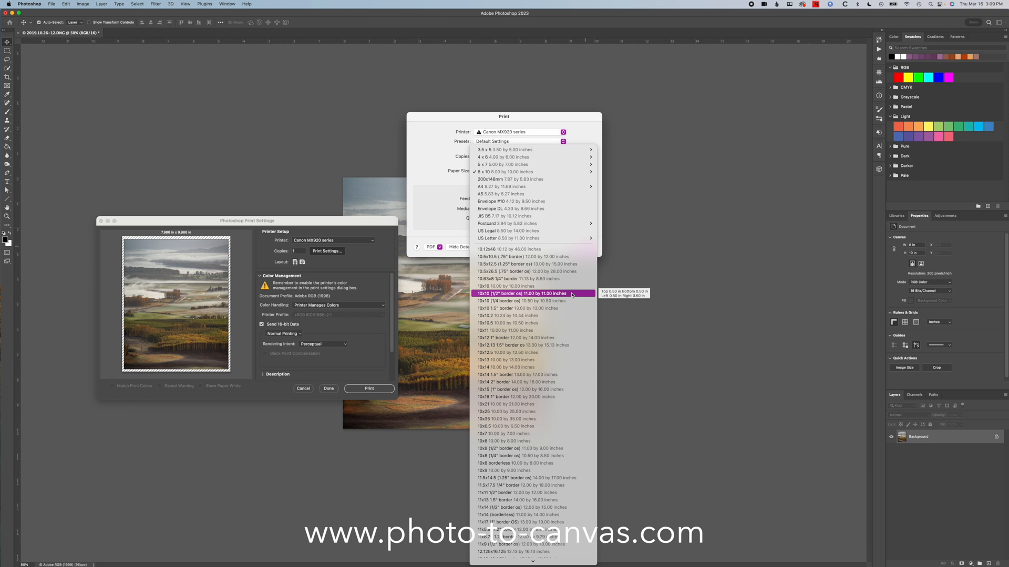
pyautogui.click(582, 85)
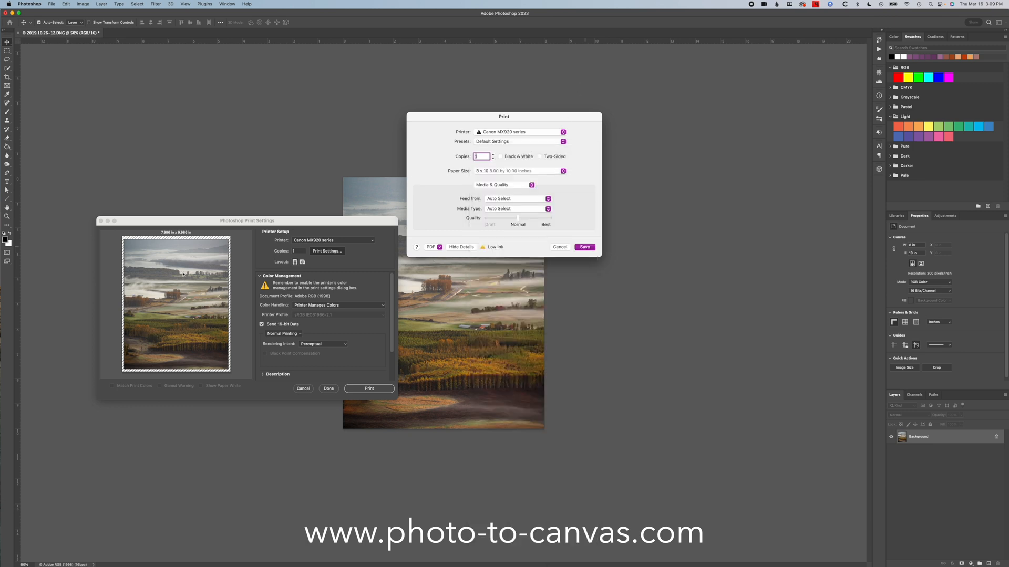
pyautogui.click(563, 171)
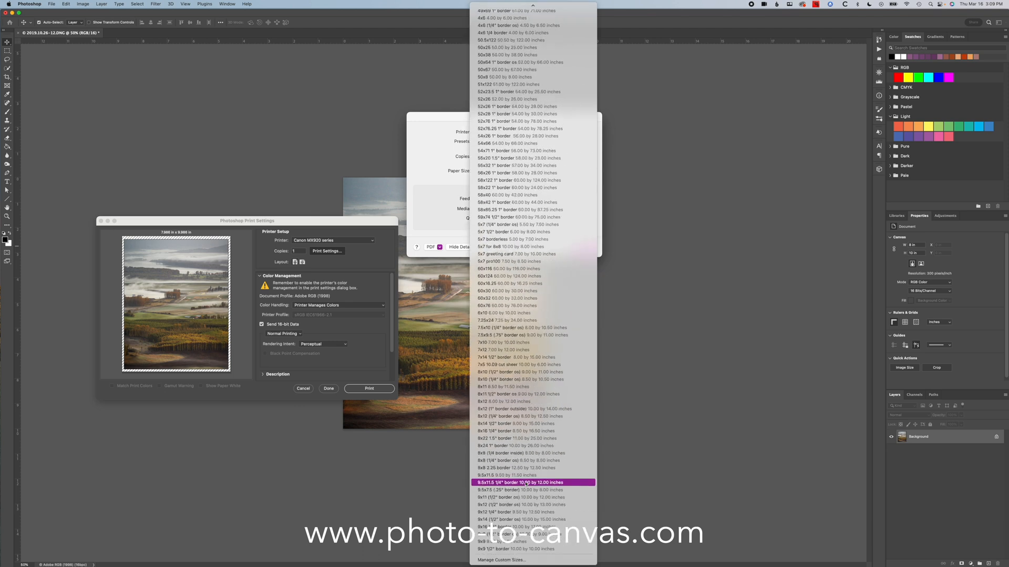
pyautogui.click(524, 560)
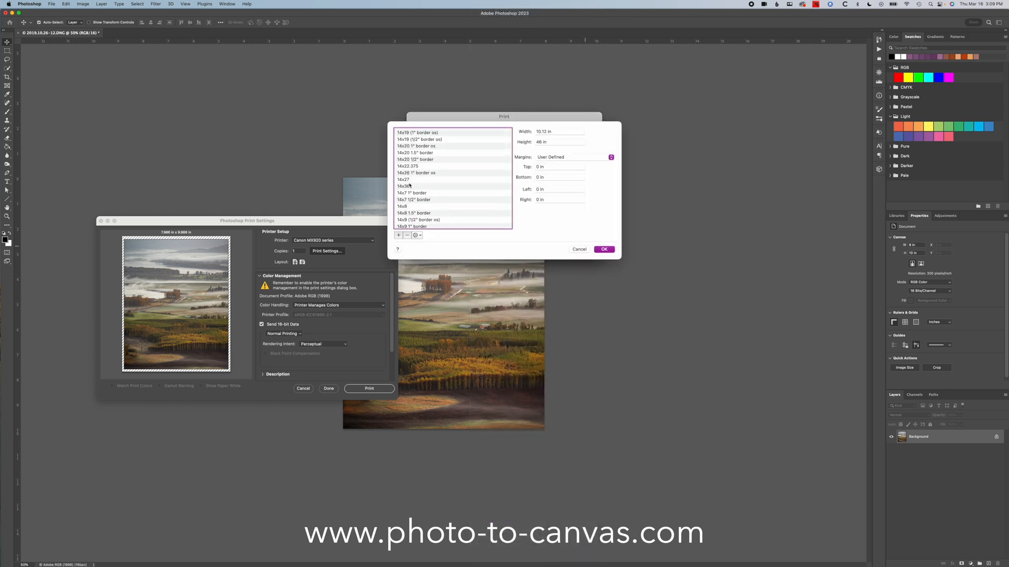
# - Add a new custom paper size and name it 8x10 1" border
pyautogui.scroll(-15, 409, 185)
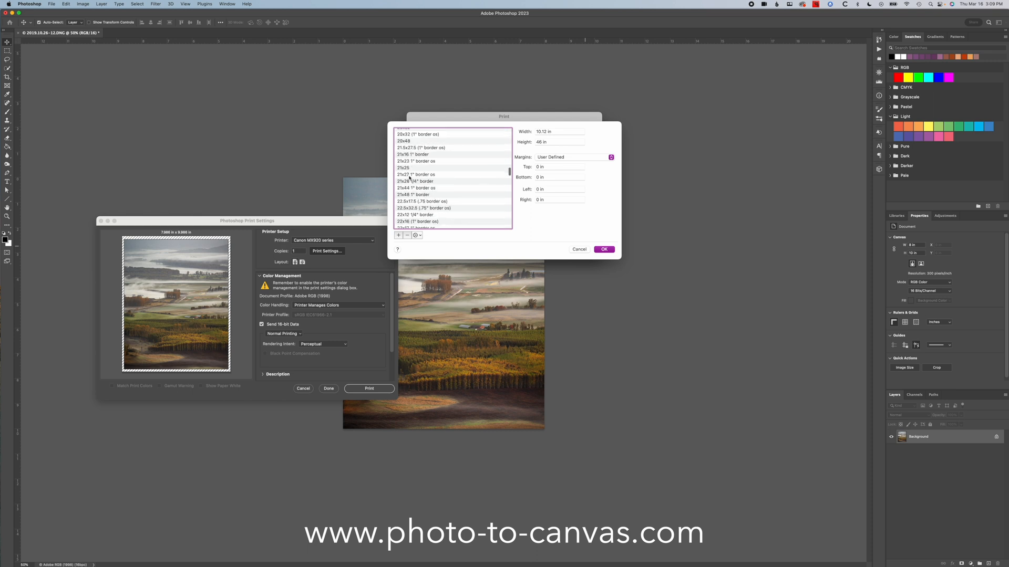
pyautogui.scroll(-5, 409, 179)
pyautogui.click(423, 160)
pyautogui.click(420, 167)
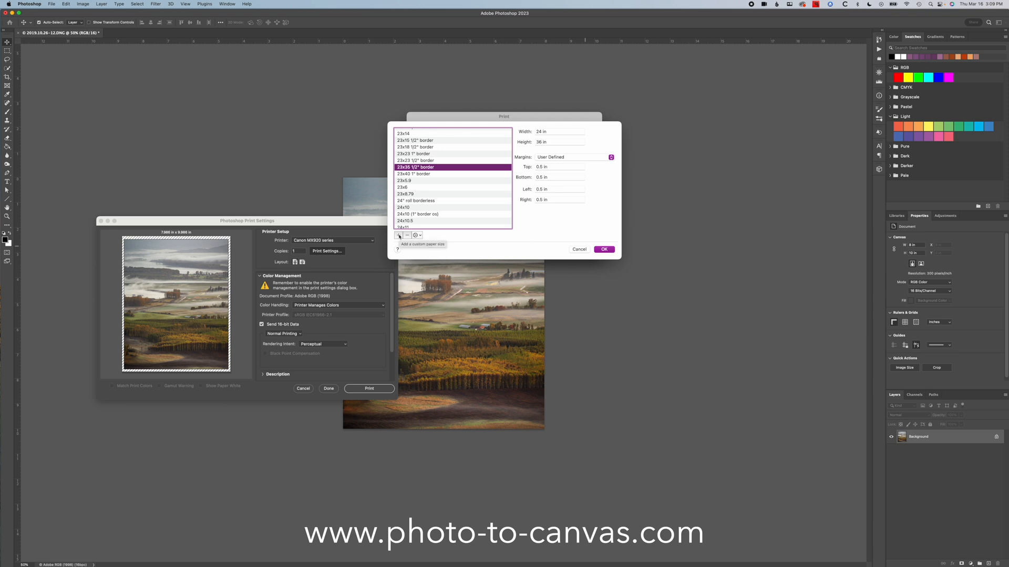
pyautogui.click(398, 235)
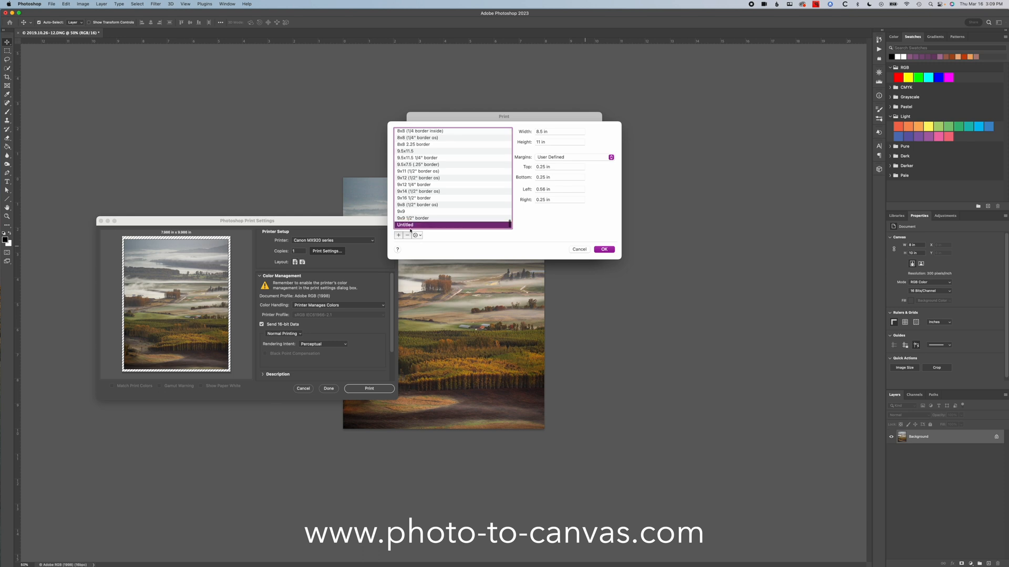
pyautogui.doubleClick(405, 226)
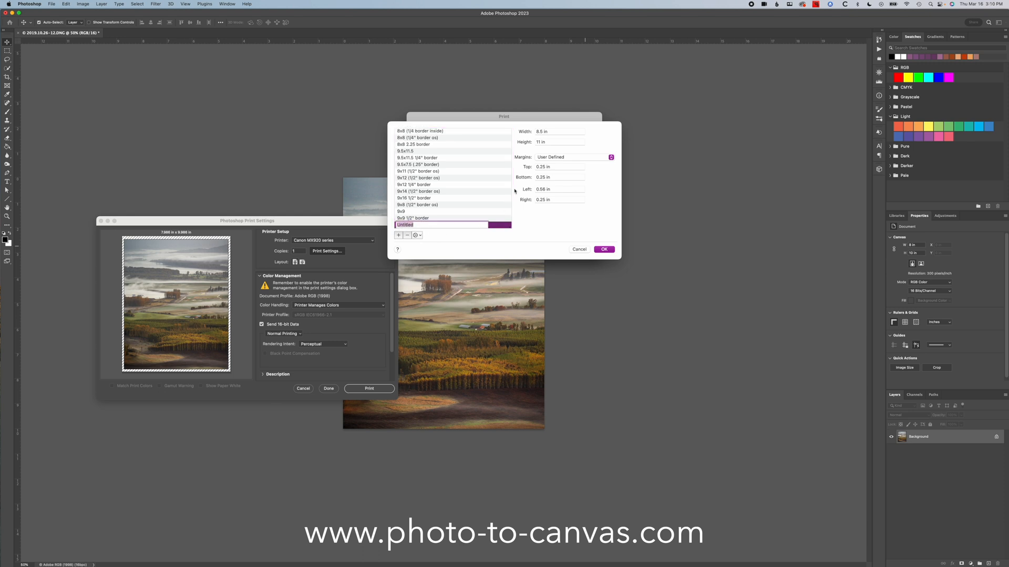
pyautogui.write('8x10 1" border')
# - Set the 8x10 1" border paper size to a width of 10 in and a height of 12 in
pyautogui.click(549, 131)
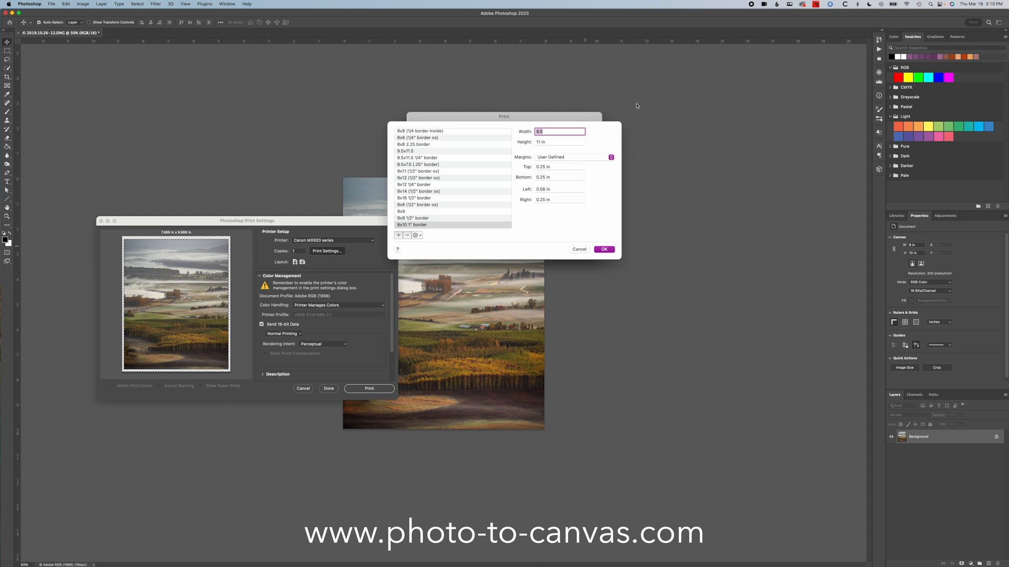
pyautogui.write('10')
pyautogui.press('Tab')
pyautogui.write('12')
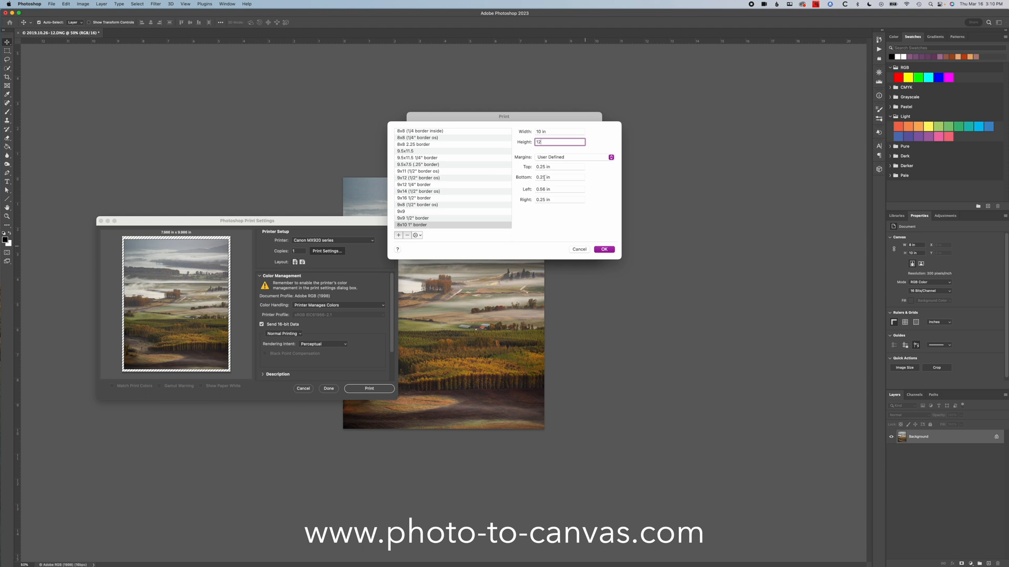
# - Give the 8x10 1" border paper size 1 in margins on all four sides and save the print settings with it
pyautogui.press('Tab')
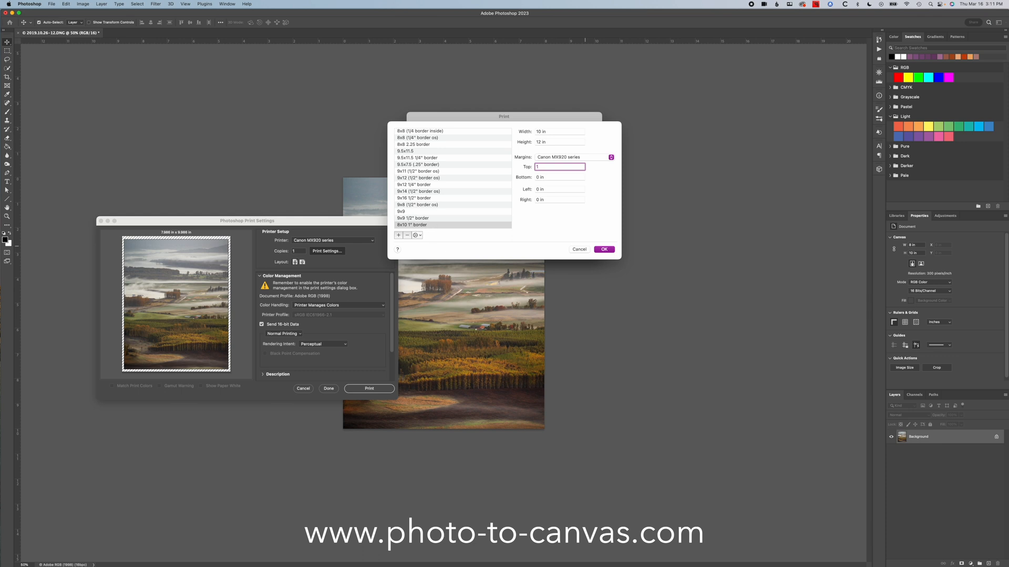
pyautogui.write('1')
pyautogui.press('Tab')
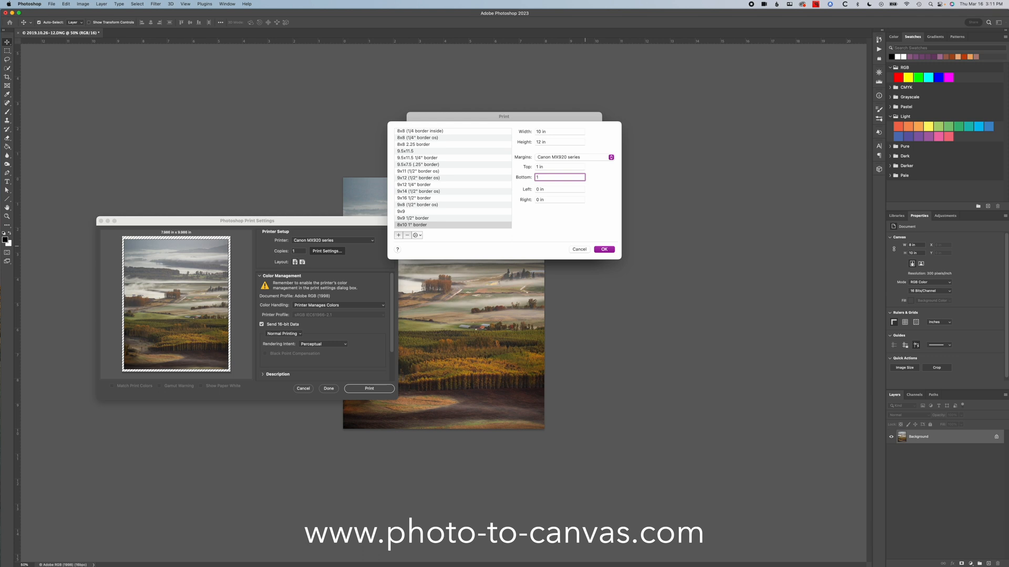
pyautogui.press('Tab')
pyautogui.press('Tab')
pyautogui.write('1')
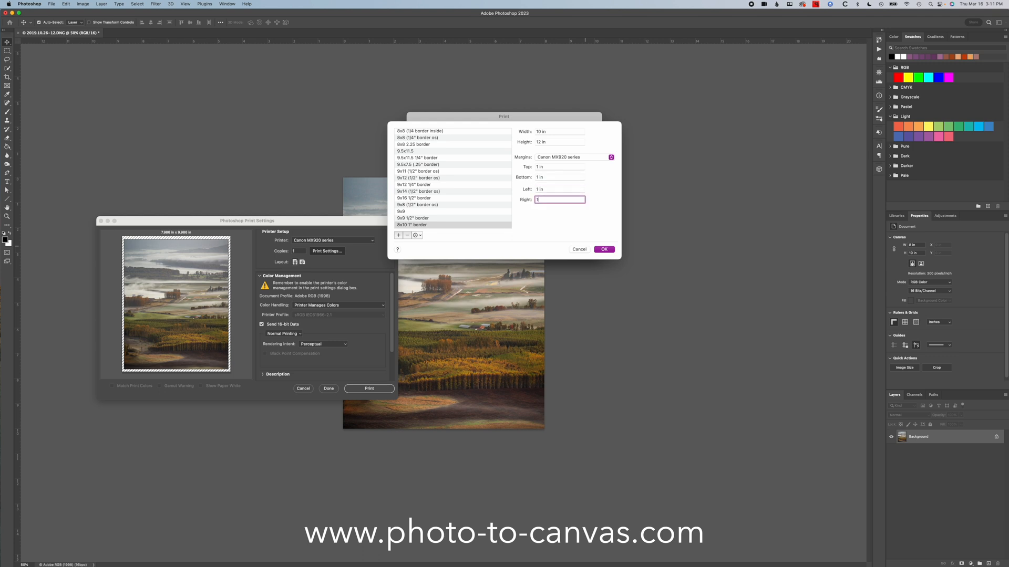
pyautogui.click(608, 250)
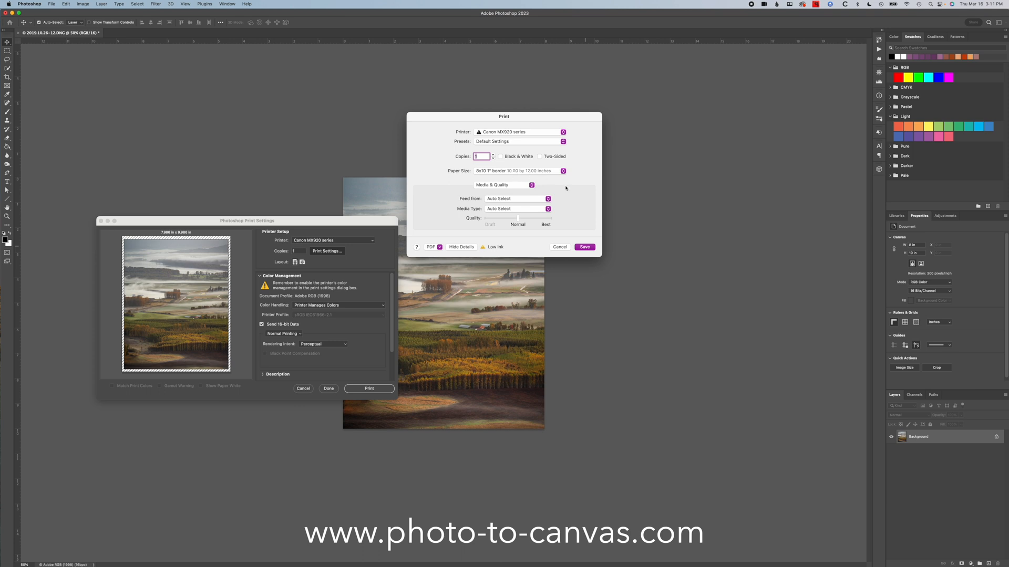
pyautogui.click(585, 247)
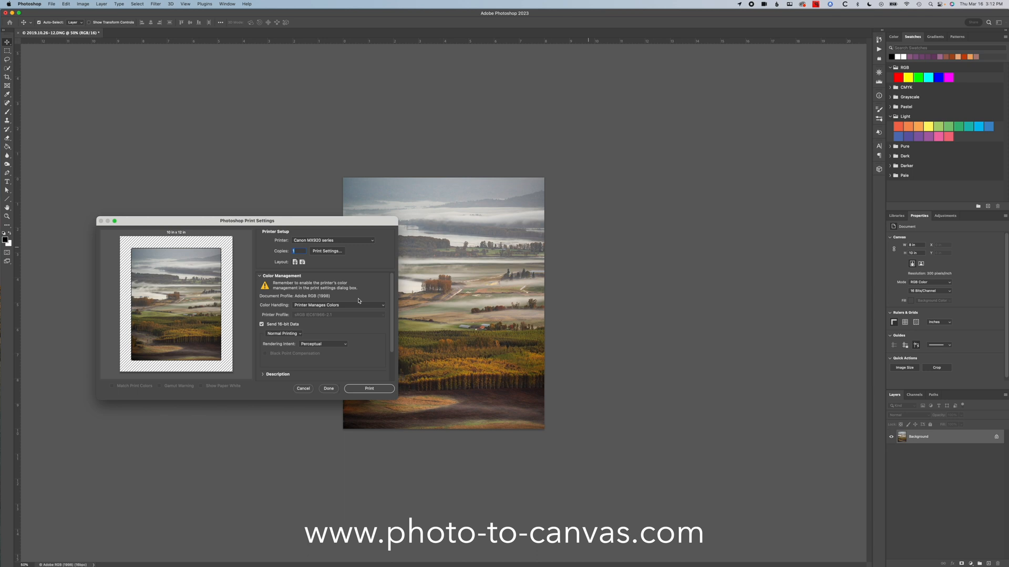
# - Review the printer's print settings for the bordered paper size and leave the print setup without printing
pyautogui.click(327, 250)
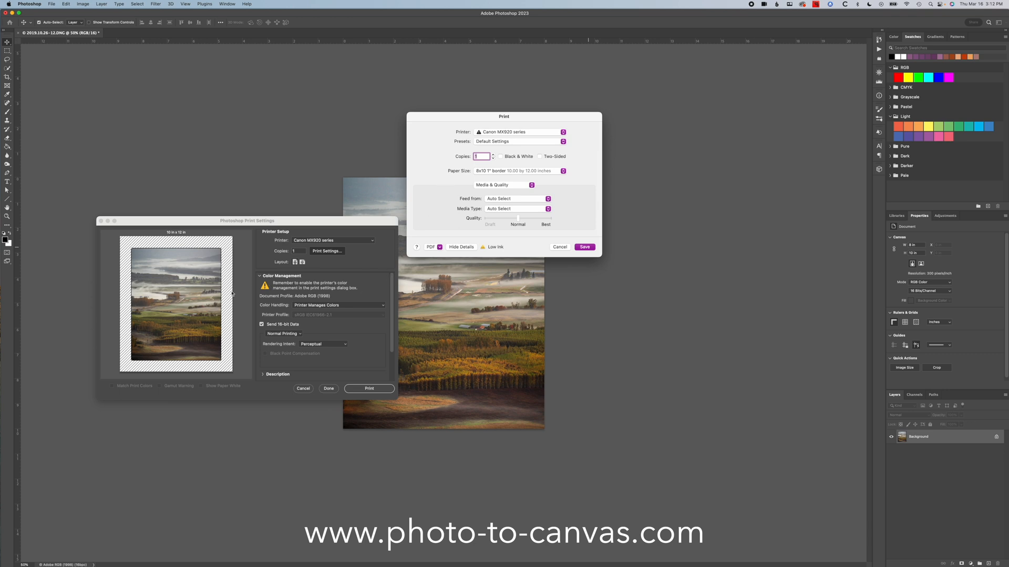
pyautogui.click(560, 247)
pyautogui.click(308, 389)
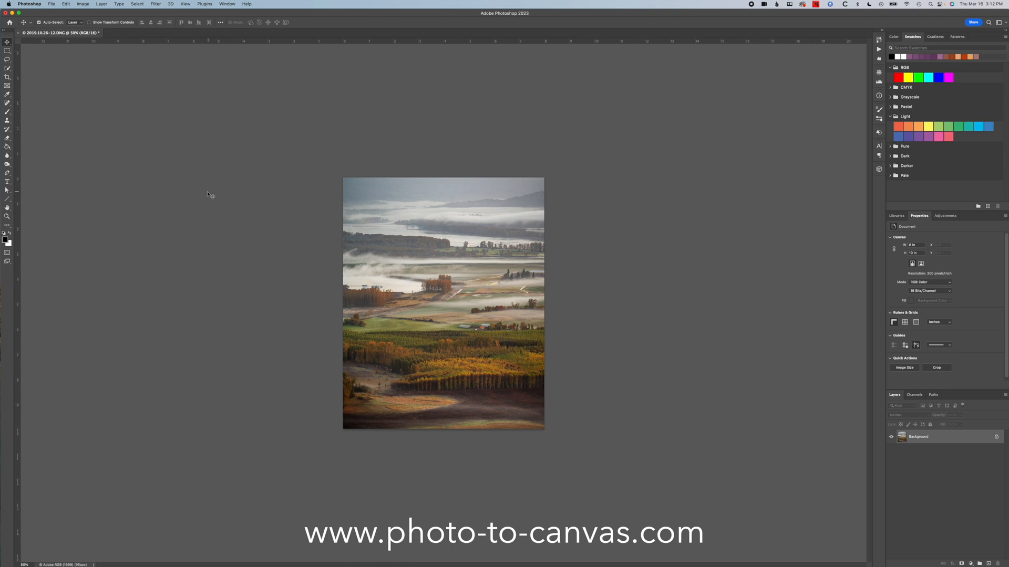
# - Resize the image to 7 x 9 inches with the aspect ratio unconstrained
pyautogui.press('super+alt+i')
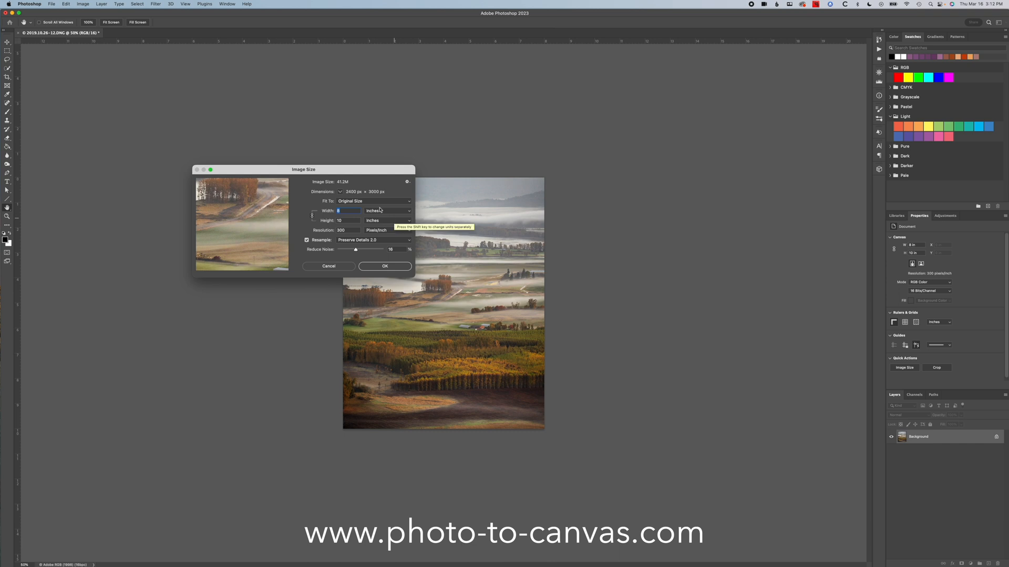
pyautogui.click(312, 216)
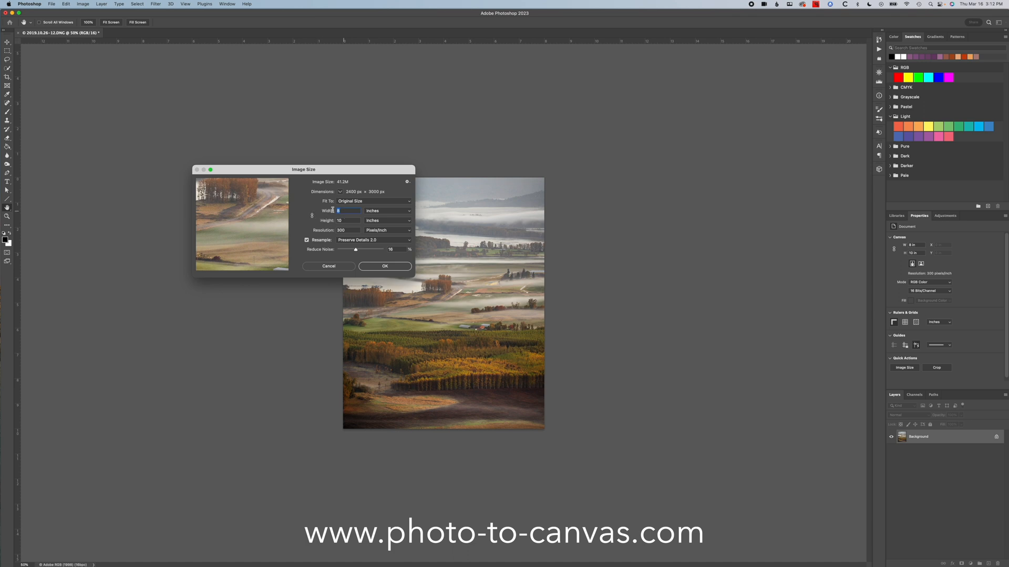
pyautogui.write('7')
pyautogui.press('Tab')
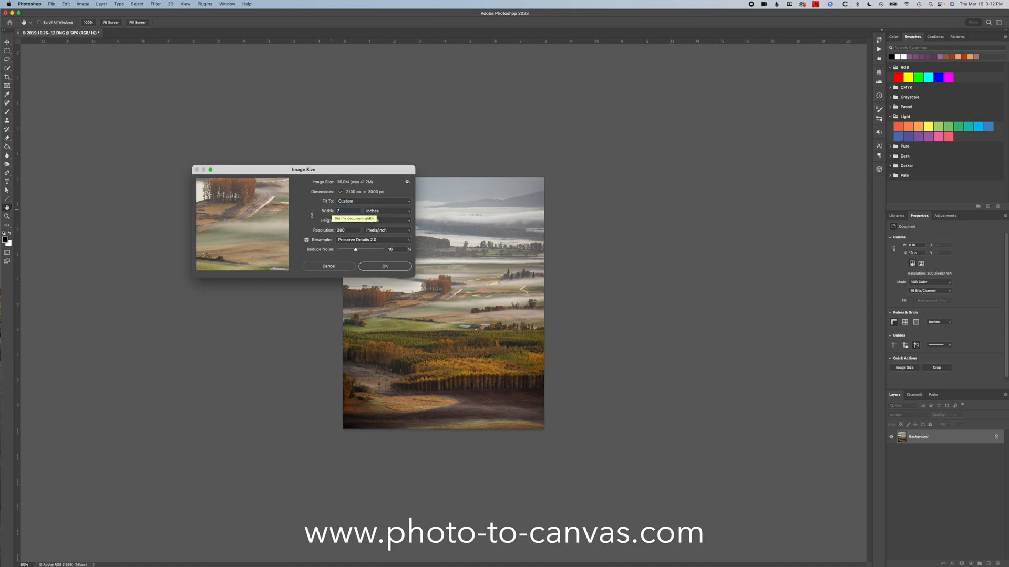
pyautogui.write('9')
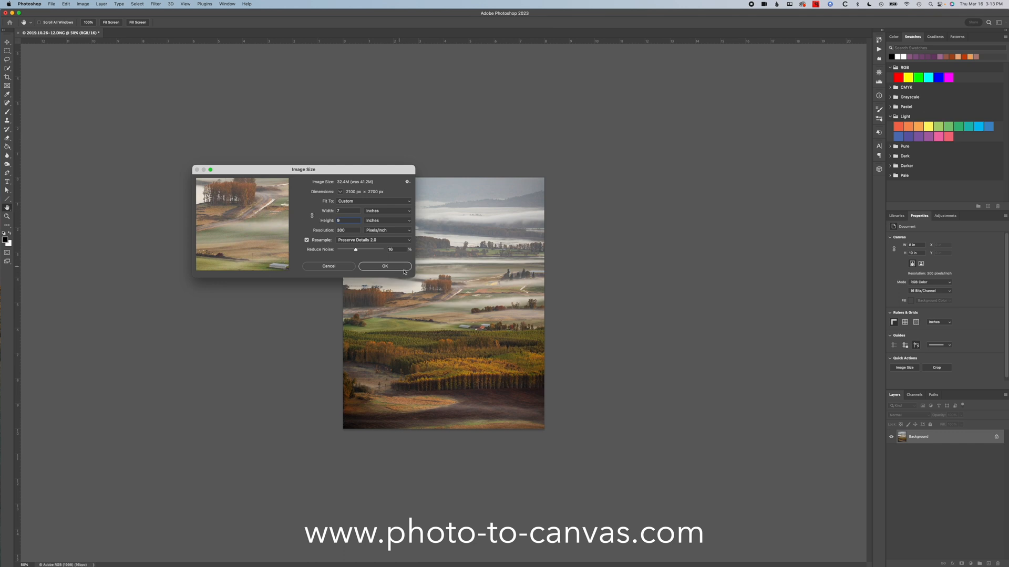
pyautogui.click(383, 267)
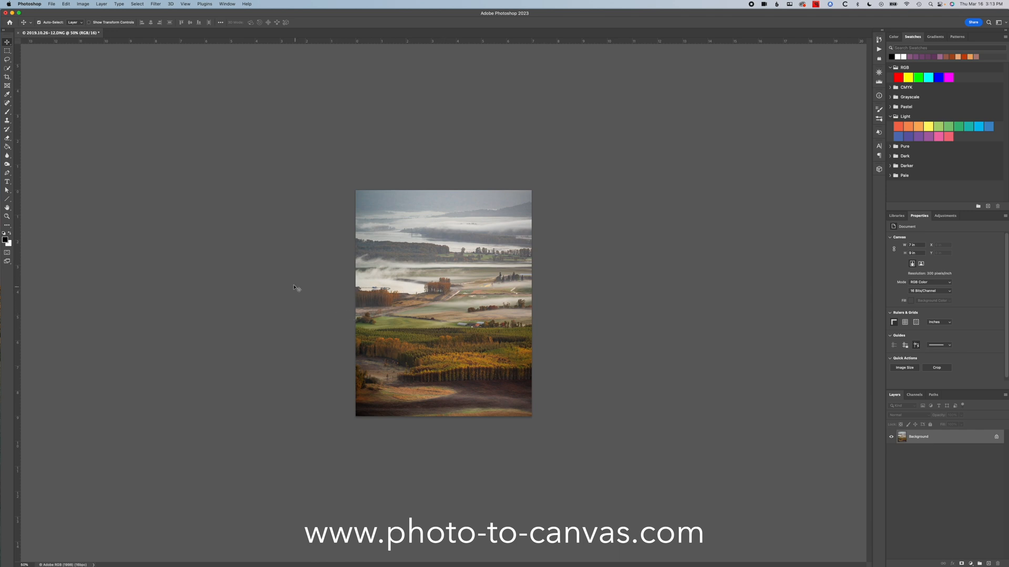
# - Open the print setup for the resized image and bring up the printer's custom paper size manager
pyautogui.click(51, 4)
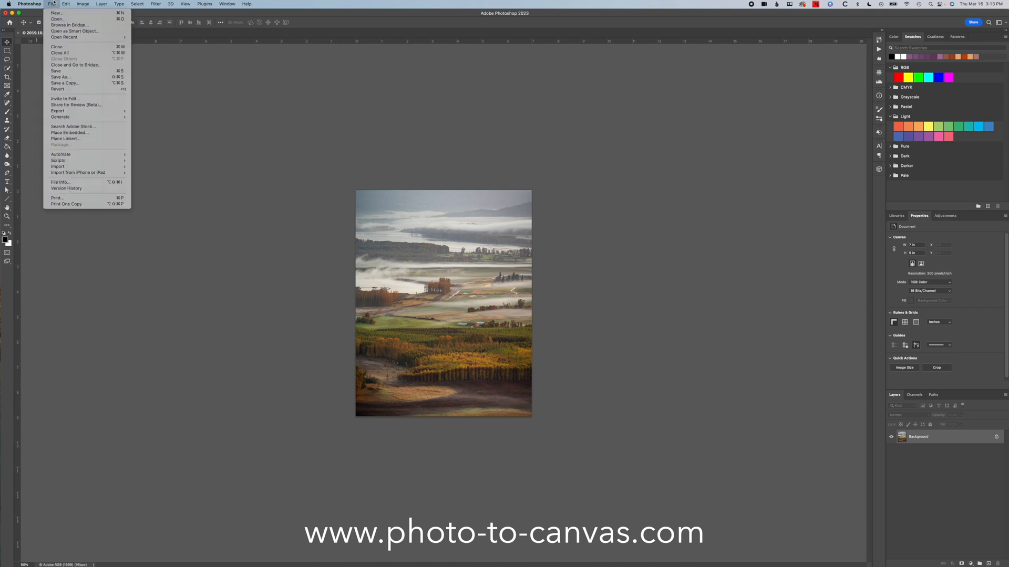
pyautogui.click(57, 197)
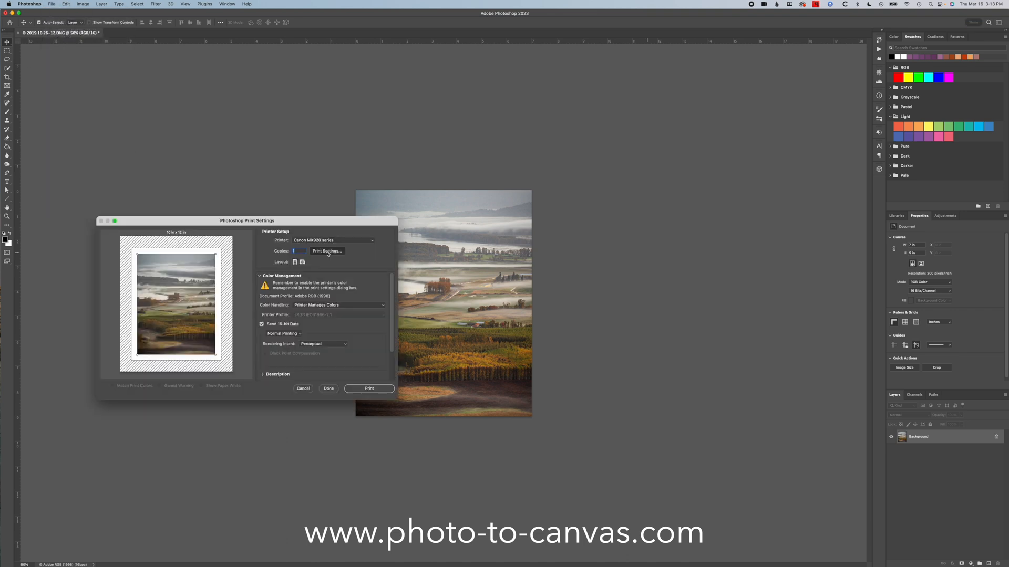
pyautogui.click(328, 252)
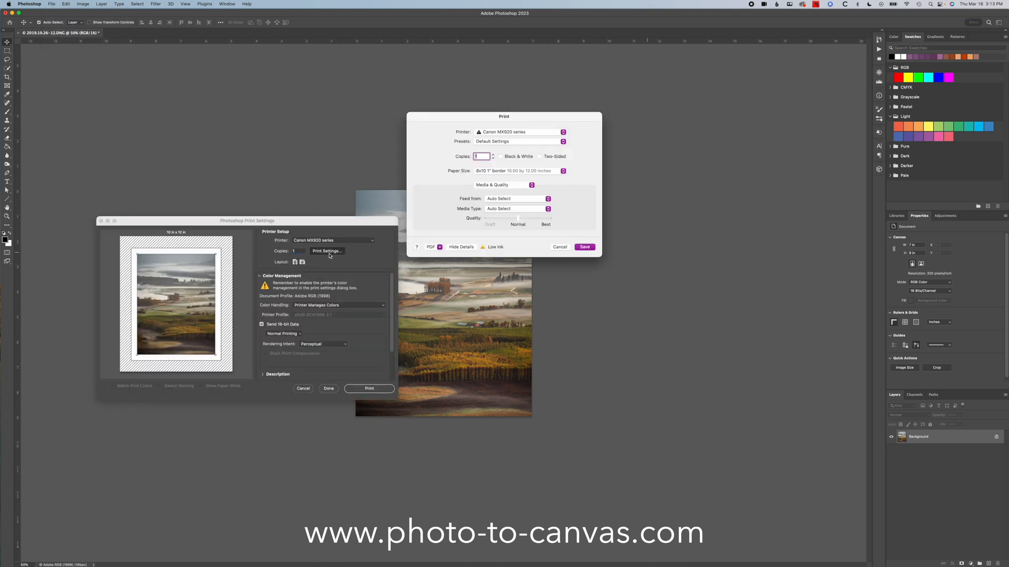
pyautogui.click(516, 171)
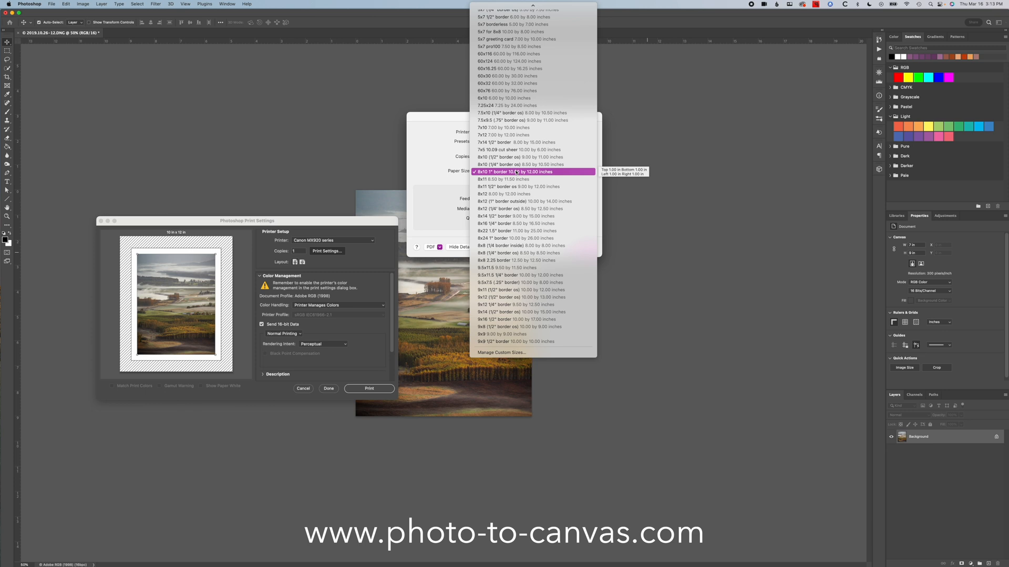
pyautogui.click(502, 352)
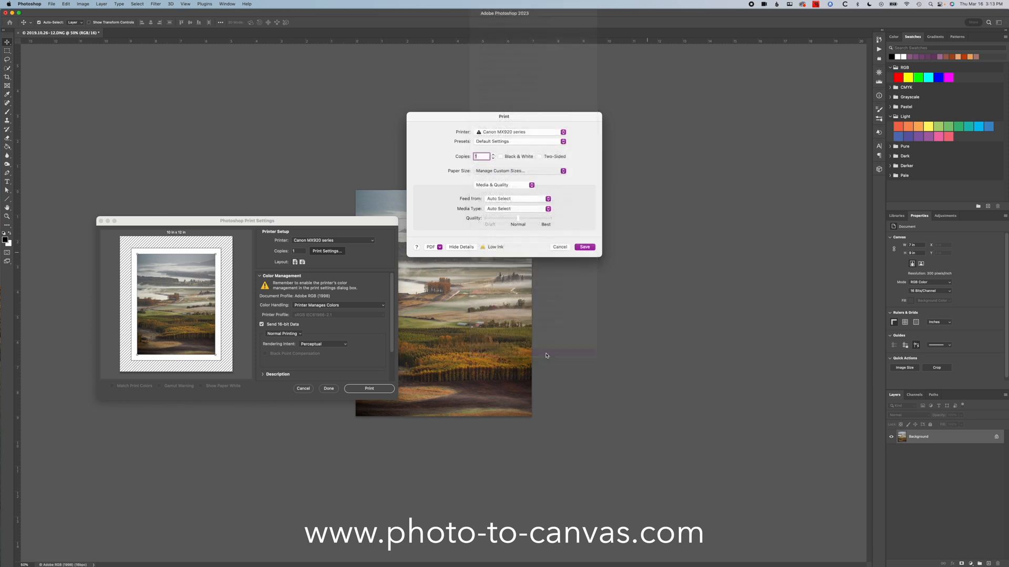
# - Add another custom paper size and name it 7x9 1/2" border
pyautogui.click(398, 234)
pyautogui.scroll(-15, 473, 215)
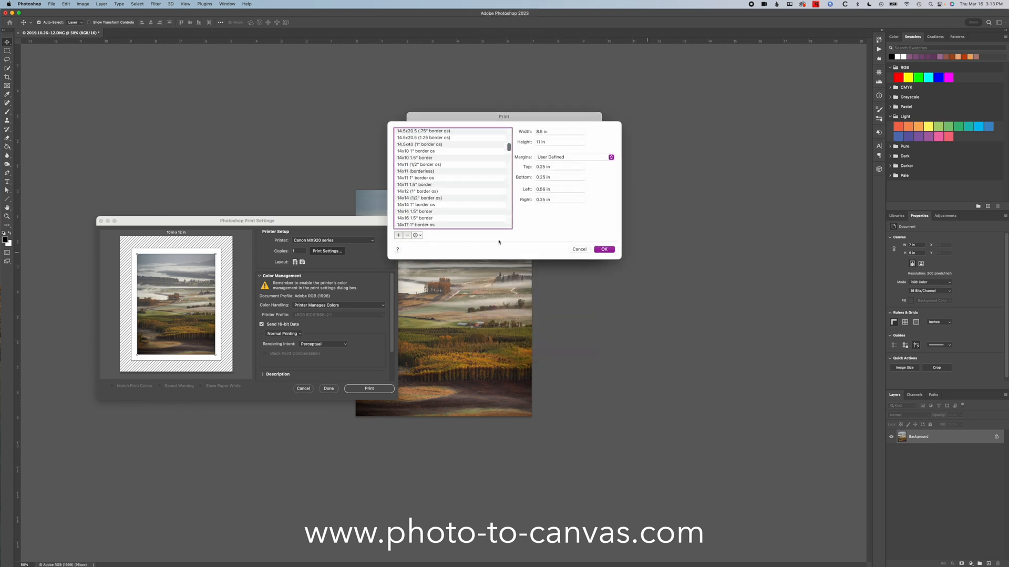
pyautogui.scroll(-5, 473, 215)
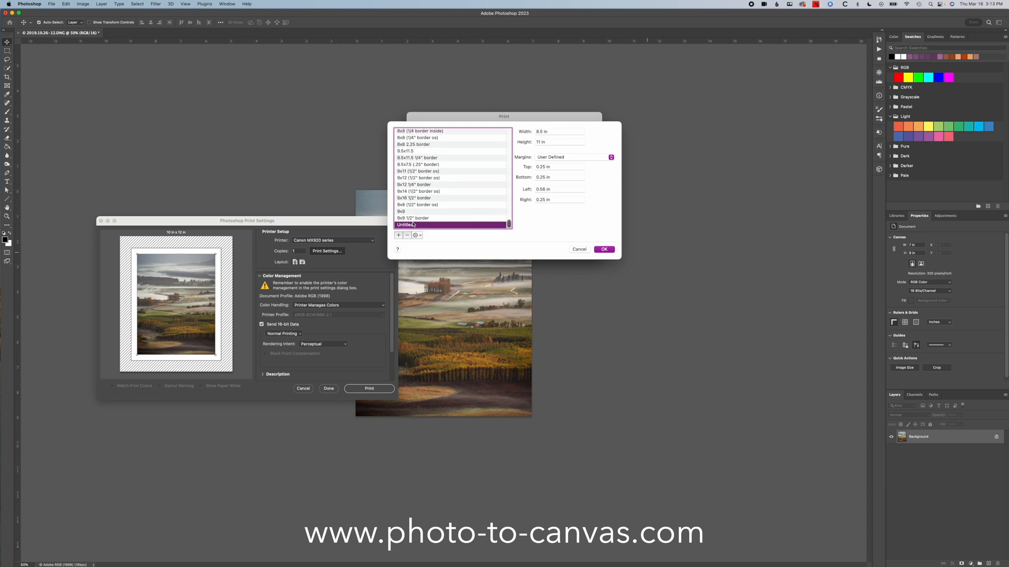
pyautogui.doubleClick(412, 224)
pyautogui.write('7x9 1/2')
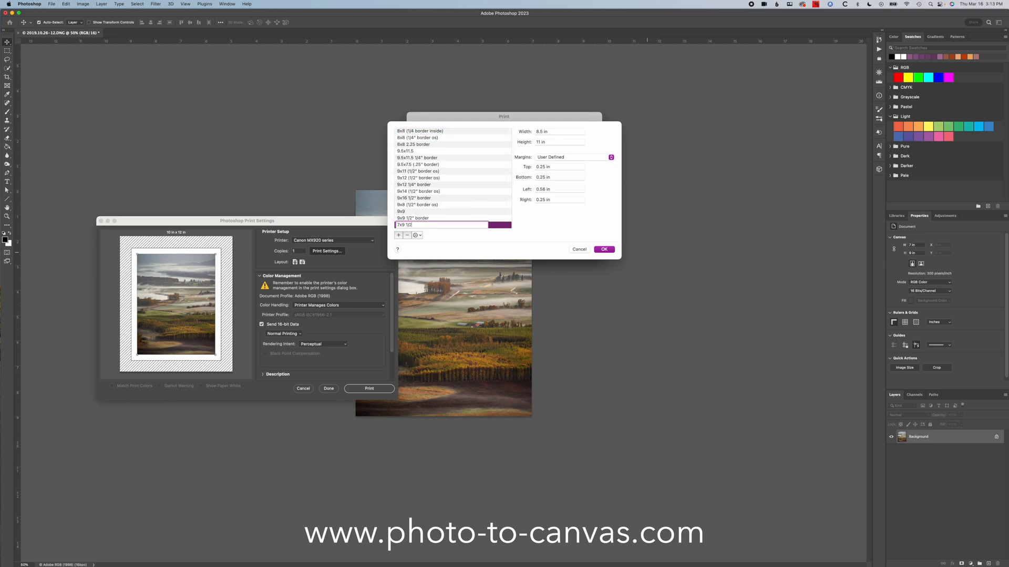
pyautogui.write('" border')
pyautogui.press('Tab')
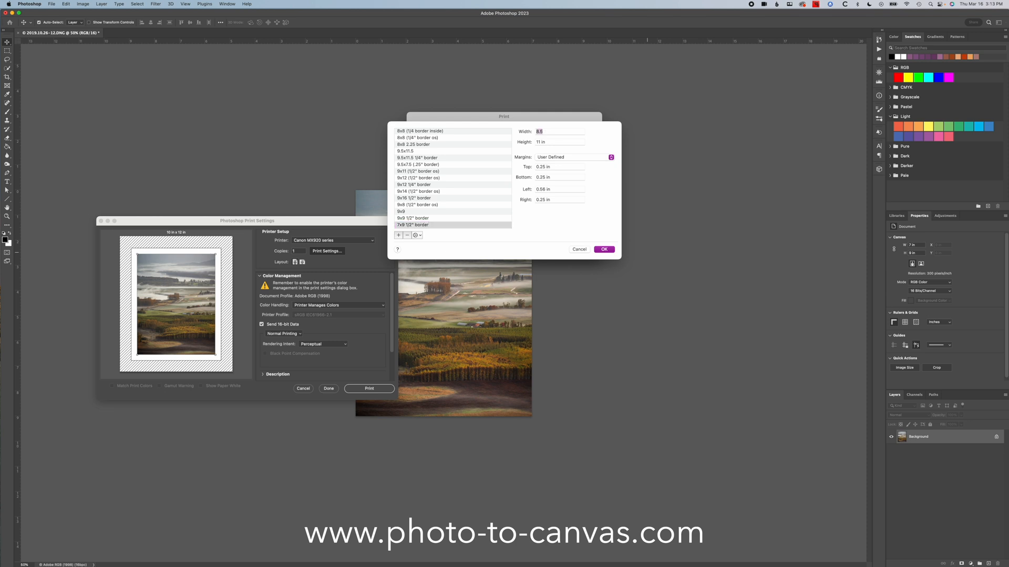
# - Set the 7x9 1/2" border paper size to a width of 8 in and a height of 10 in
pyautogui.write('8')
pyautogui.press('Tab')
pyautogui.write('10')
pyautogui.press('Tab')
# - Give the 7x9 1/2" border paper size 0.5 in margins on all sides, save the print settings and leave the print setup
pyautogui.write('0.5')
pyautogui.press('Tab')
pyautogui.write('0.5')
pyautogui.press('Tab')
pyautogui.write('0.5')
pyautogui.press('Tab')
pyautogui.write('0.5')
pyautogui.press('Return')
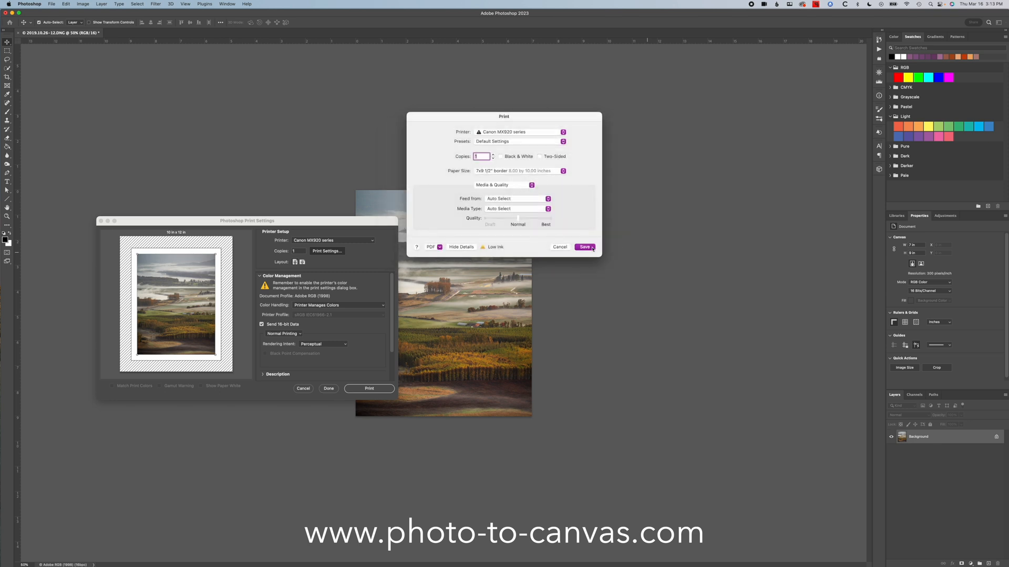
pyautogui.click(585, 247)
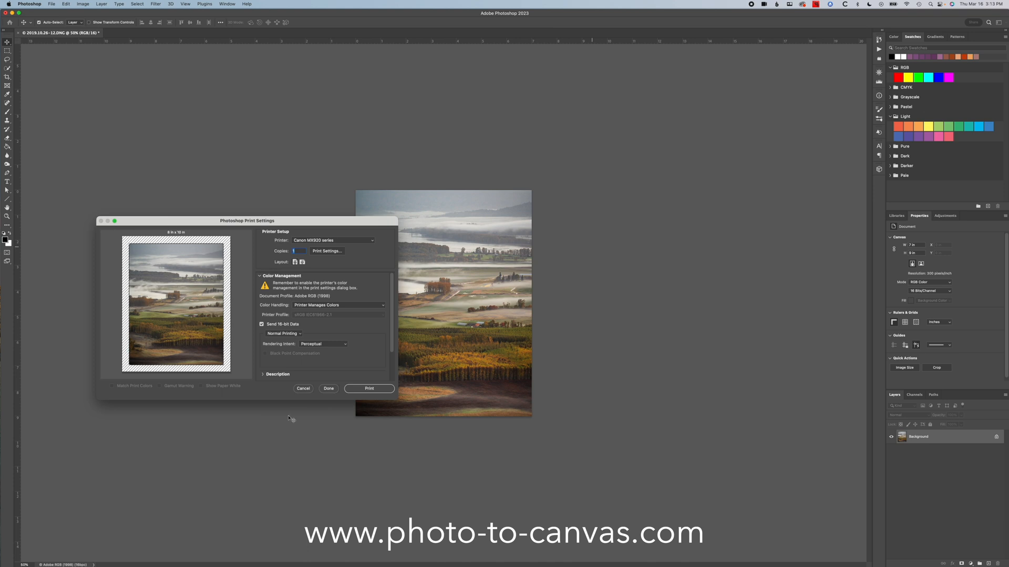
pyautogui.click(303, 388)
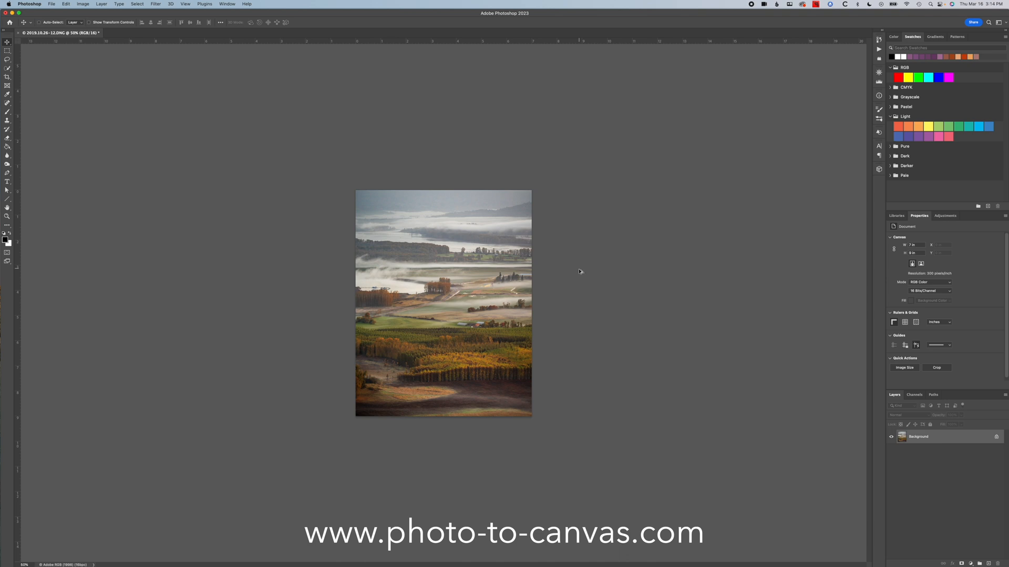
# - Extend the canvas to 8 x 10 inches around the centred image with white as the extension color
pyautogui.click(51, 3)
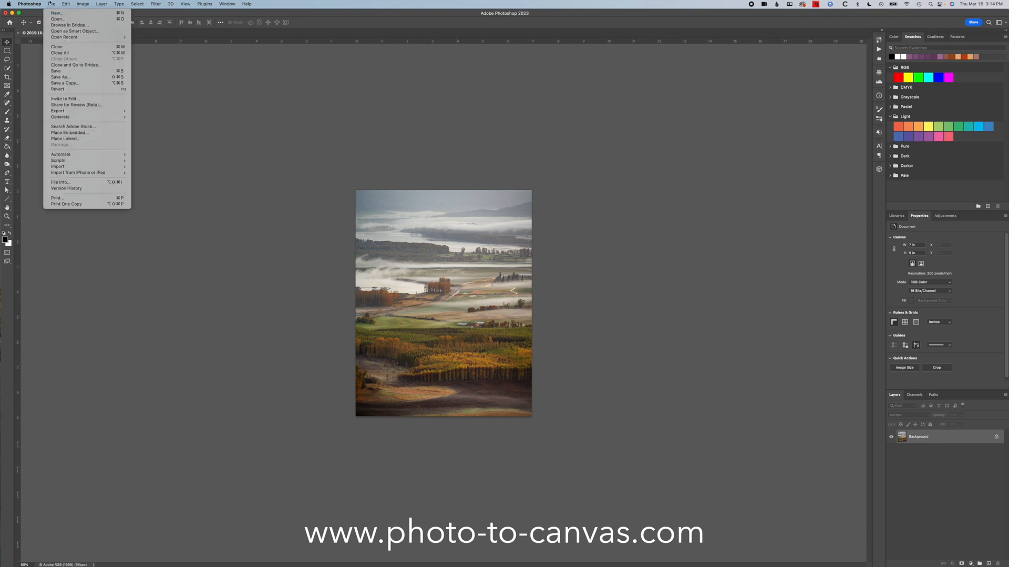
pyautogui.moveTo(65, 3)
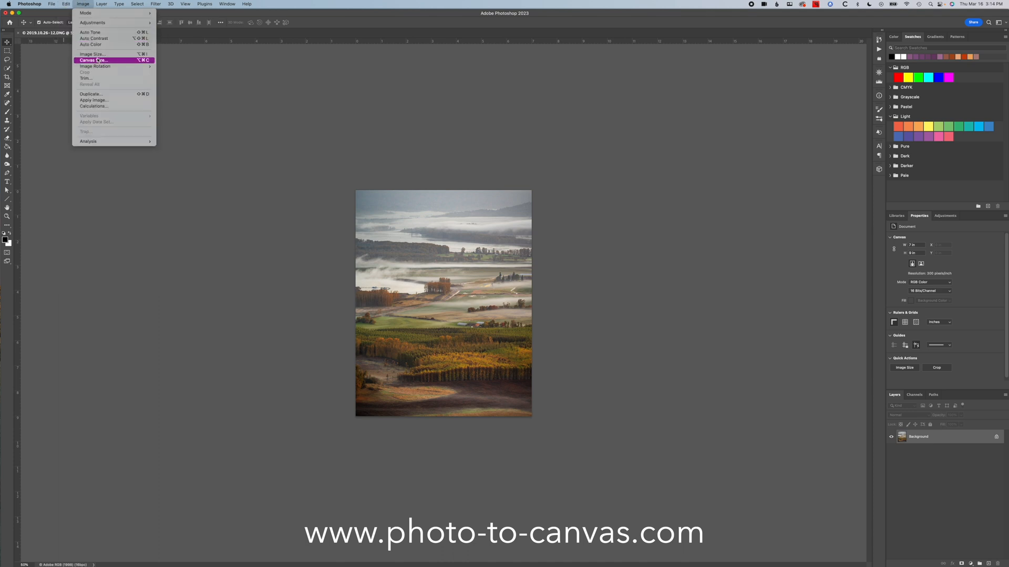
pyautogui.click(98, 61)
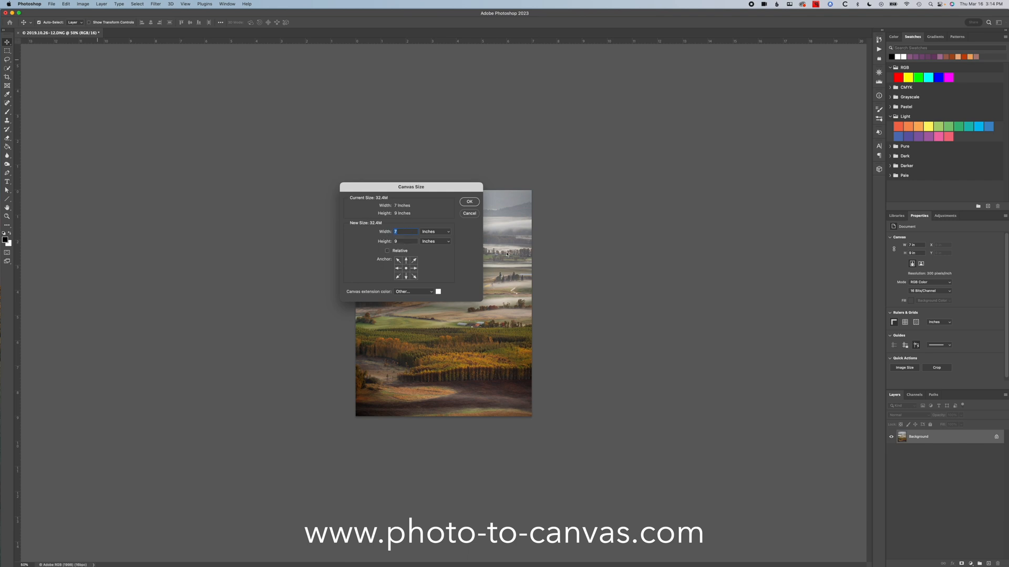
pyautogui.write('10')
pyautogui.click(439, 292)
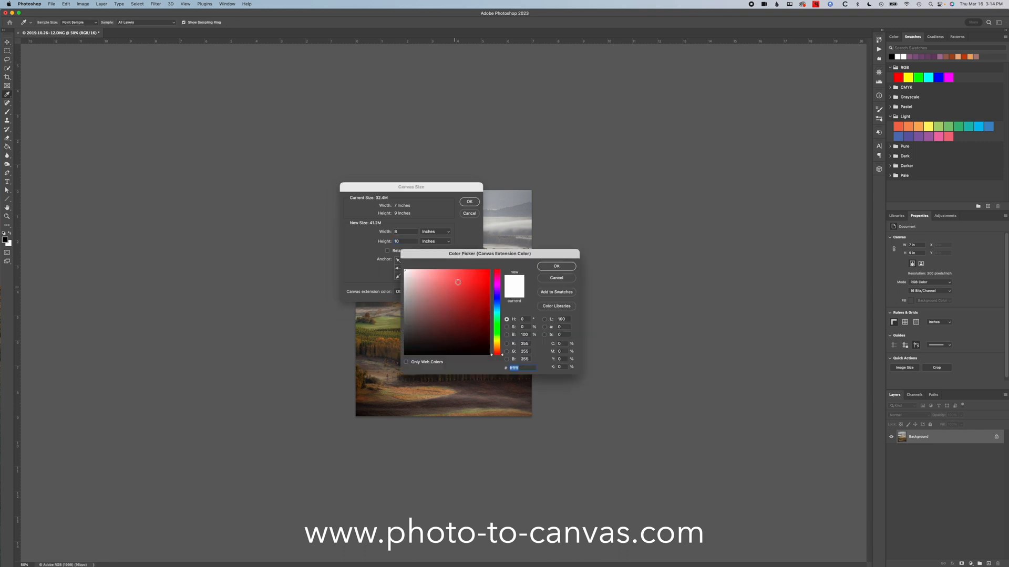
pyautogui.click(557, 267)
pyautogui.click(470, 203)
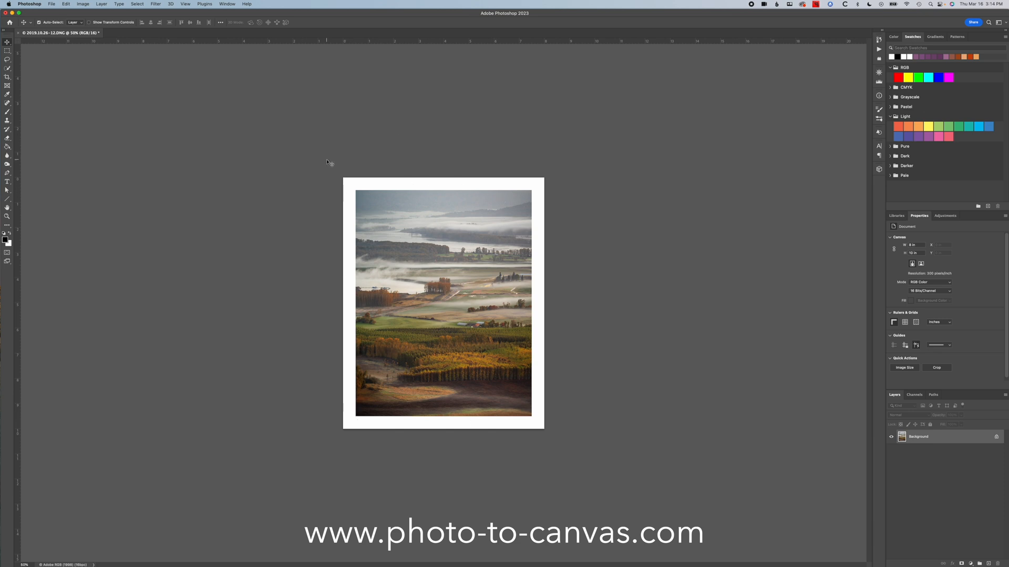
# - Open the print settings for the white-bordered image and examine the standard 8 x 10 options among the paper sizes
pyautogui.press('super+p')
pyautogui.click(324, 253)
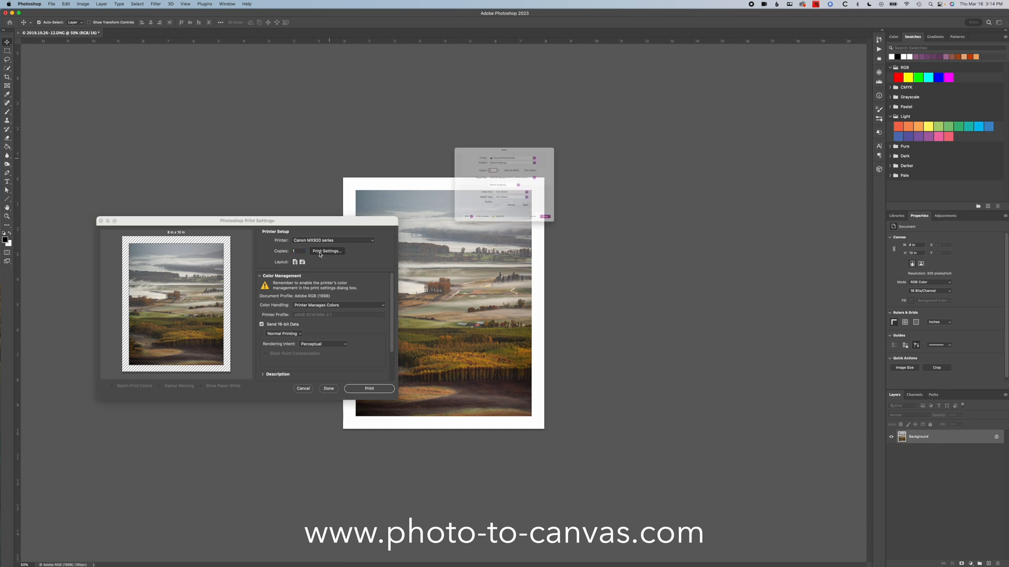
pyautogui.click(505, 168)
pyautogui.scroll(5, 504, 54)
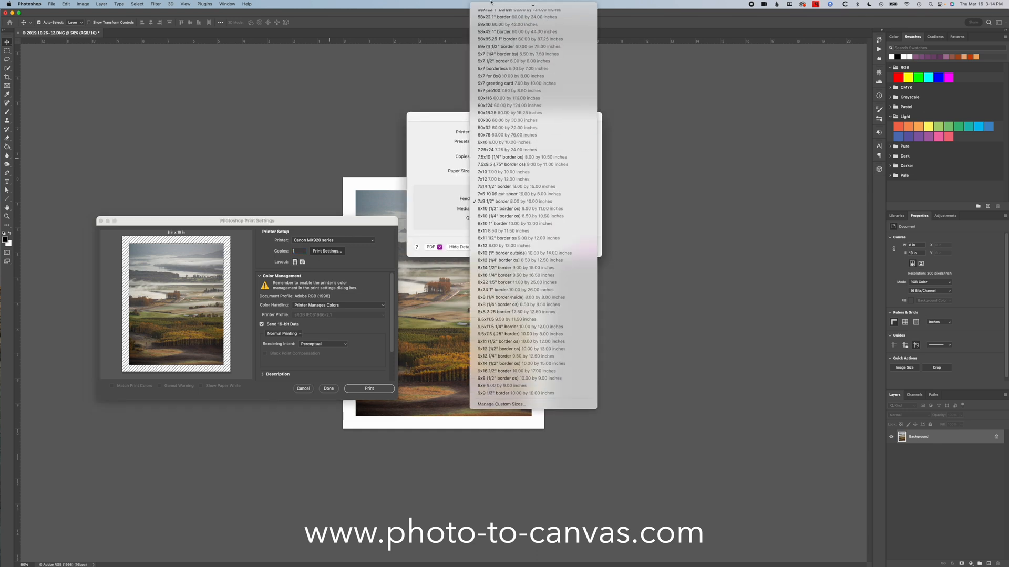
pyautogui.scroll(15, 504, 54)
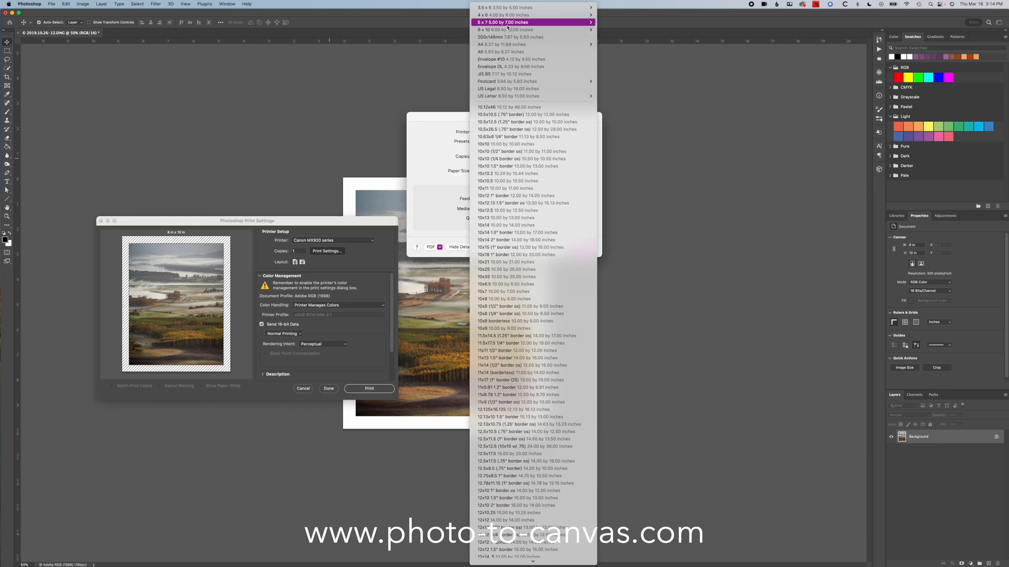
pyautogui.moveTo(512, 30)
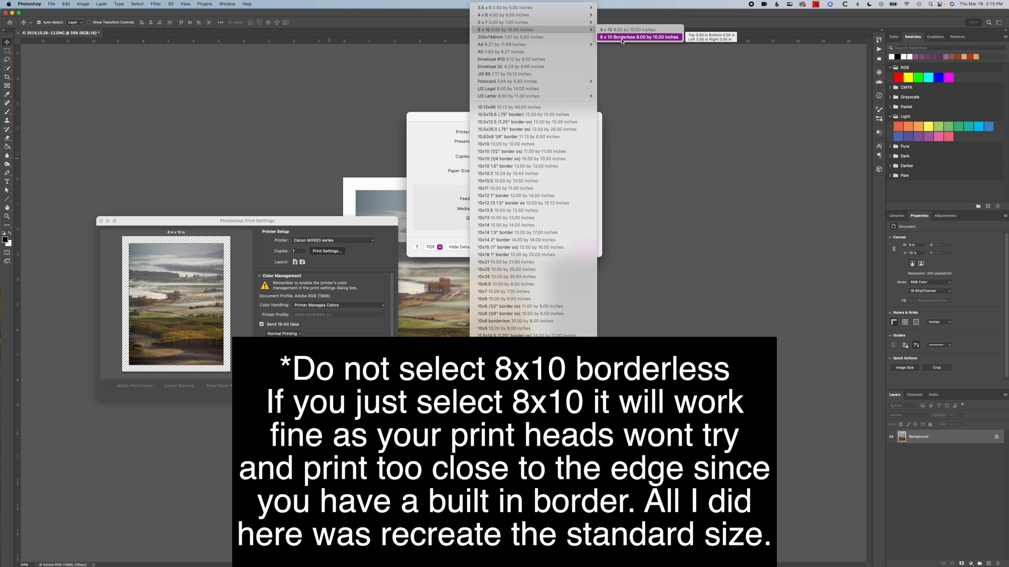
pyautogui.scroll(-20, 533, 284)
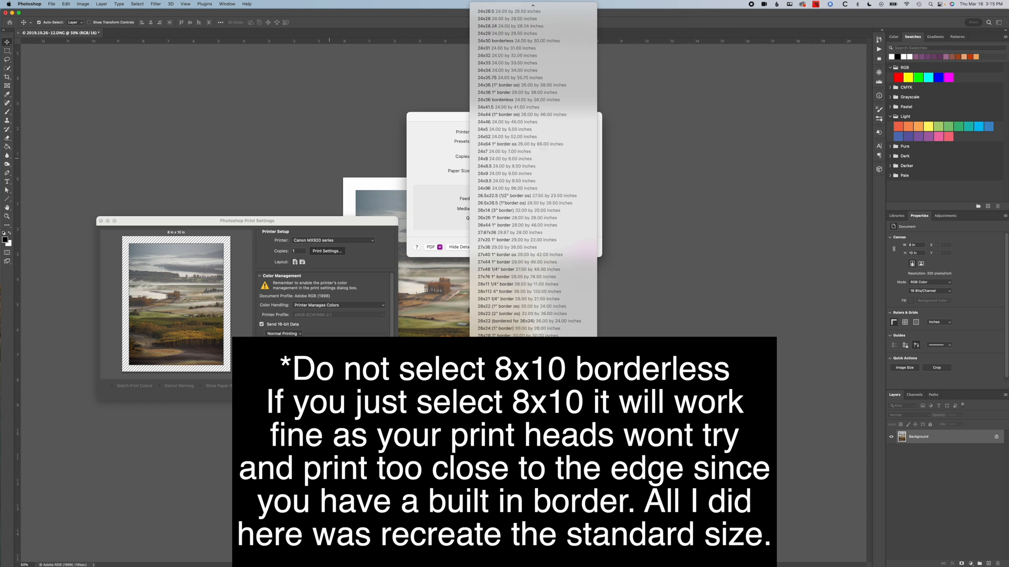
pyautogui.scroll(-20, 533, 169)
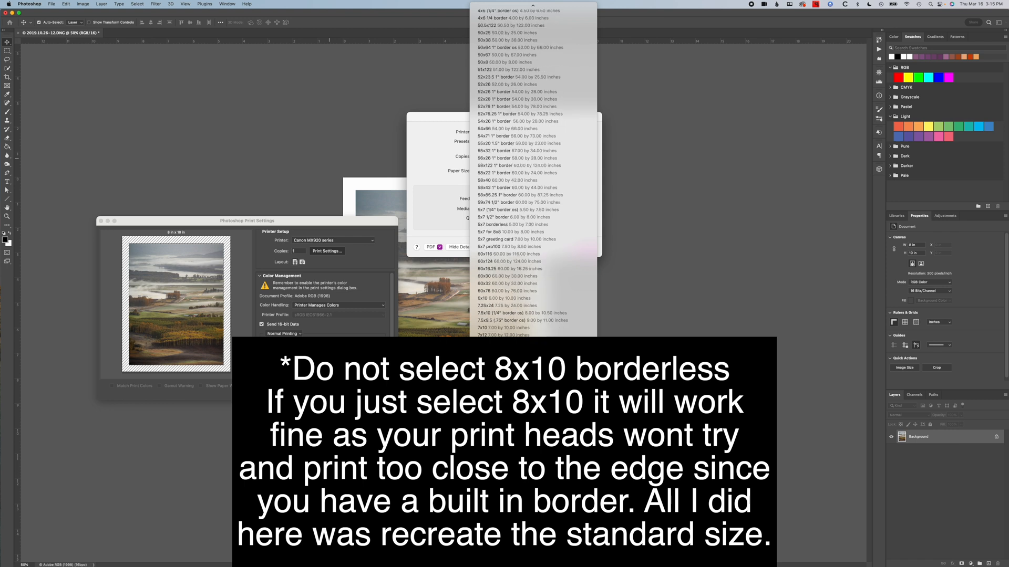
# - Add a custom paper size named 8x10 with a width of 8 in and a height of 10 in
pyautogui.click(507, 557)
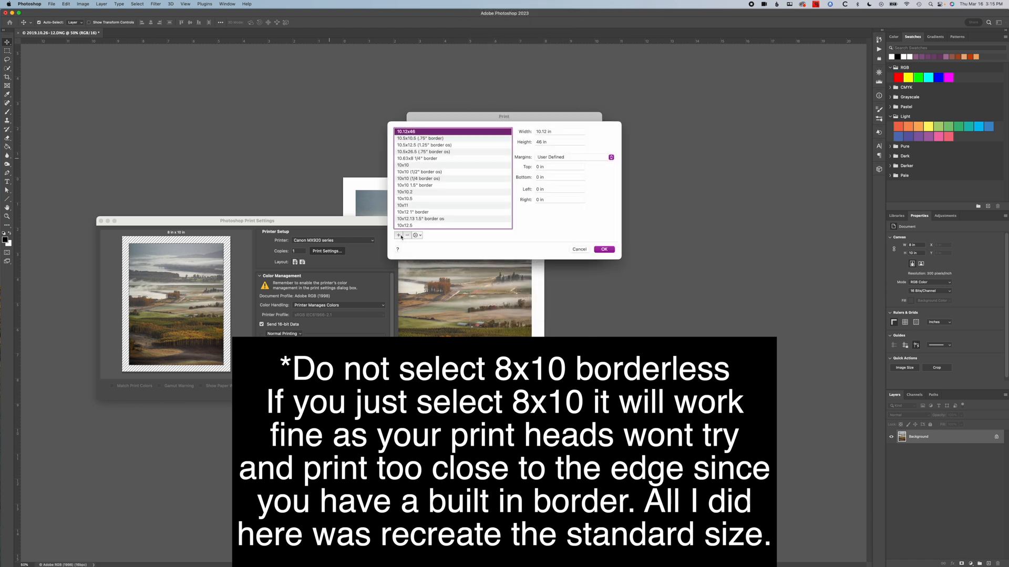
pyautogui.click(398, 235)
pyautogui.write('8x10')
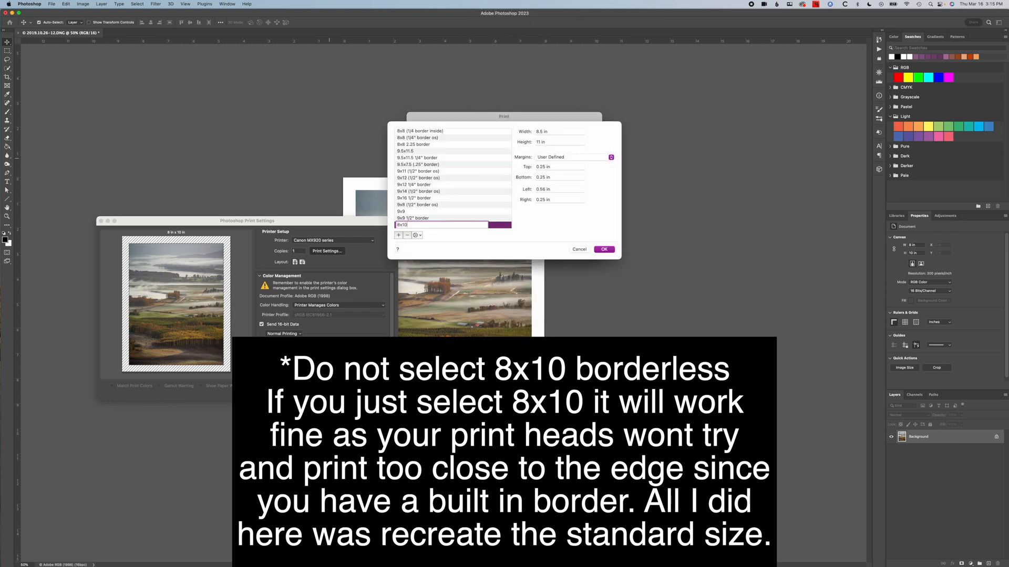
pyautogui.press('Tab')
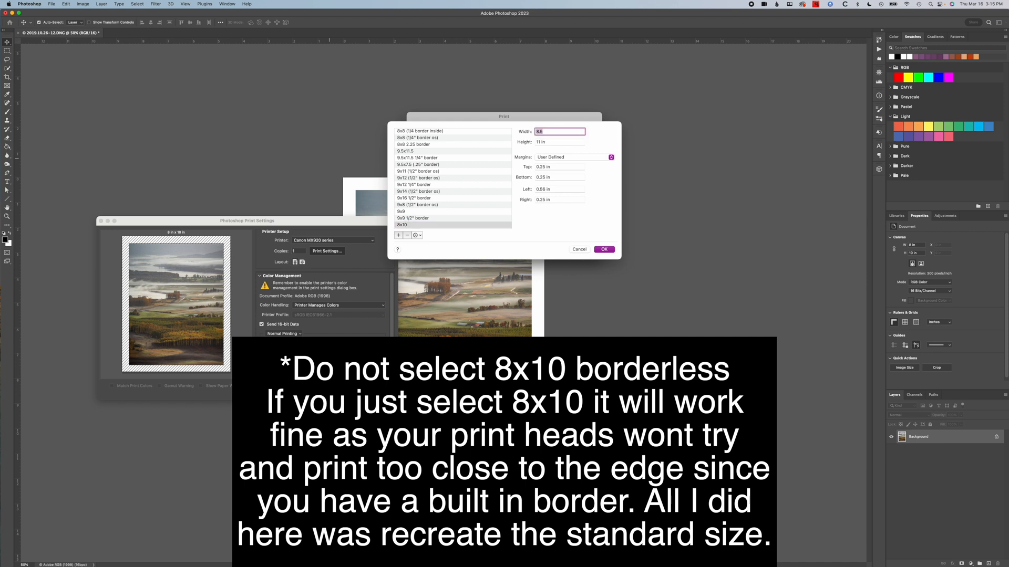
pyautogui.write('8')
pyautogui.press('Tab')
pyautogui.write('10')
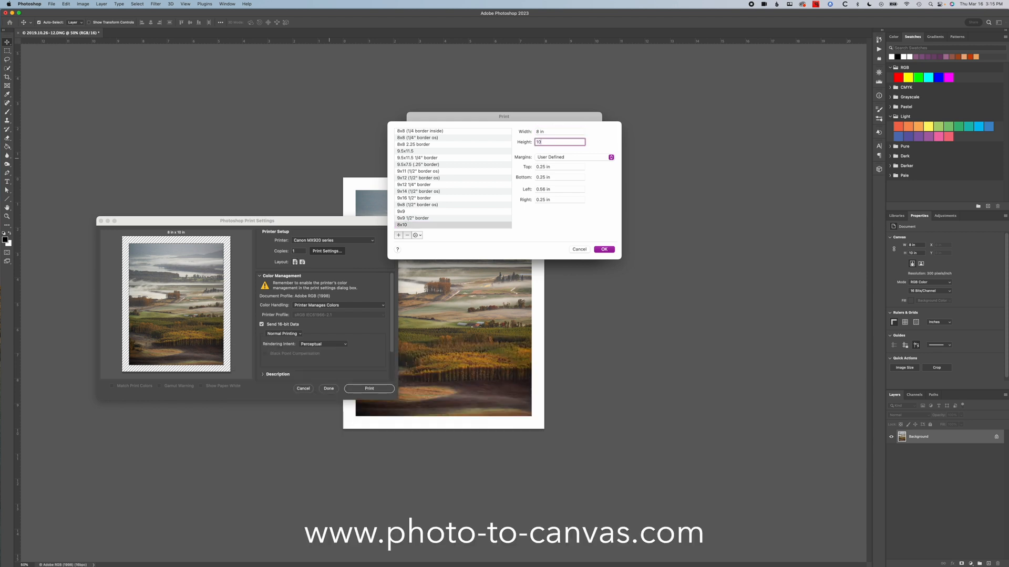
# - Set all four margins of the 8x10 paper size to 0 in and save the custom size
pyautogui.press('Tab')
pyautogui.write('0')
pyautogui.press('Tab')
pyautogui.write('0')
pyautogui.press('Tab')
pyautogui.write('0')
pyautogui.press('Tab')
pyautogui.write('0')
pyautogui.press('Tab')
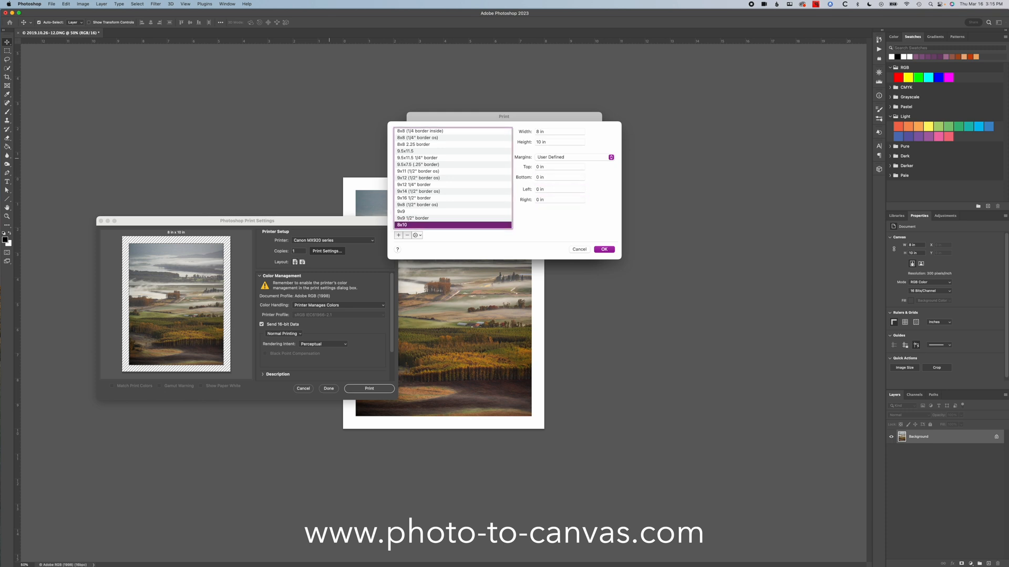
pyautogui.click(604, 249)
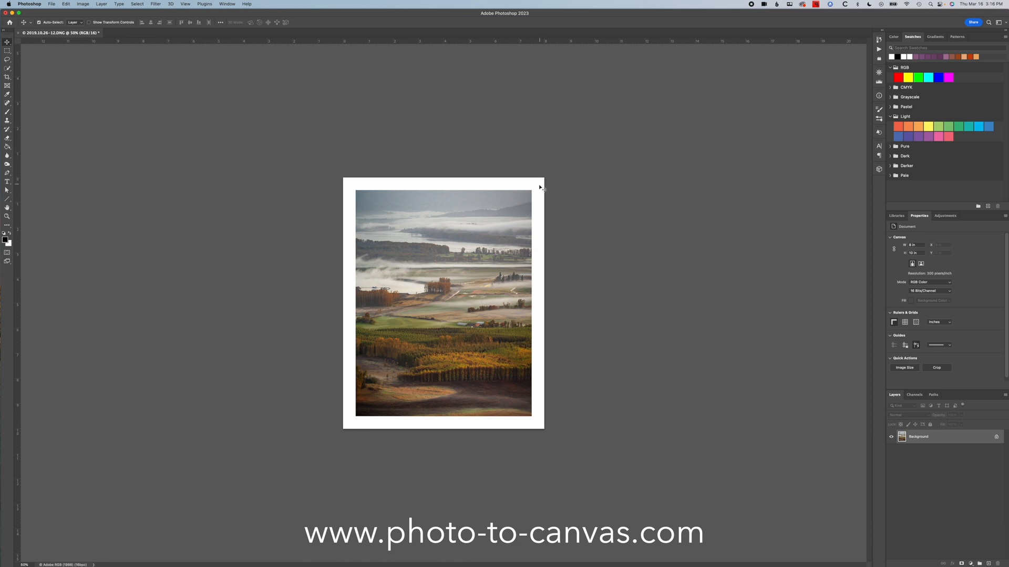
# - Reopen the print setup and select the Canon PRO-4000 as the printer
pyautogui.press('super+p')
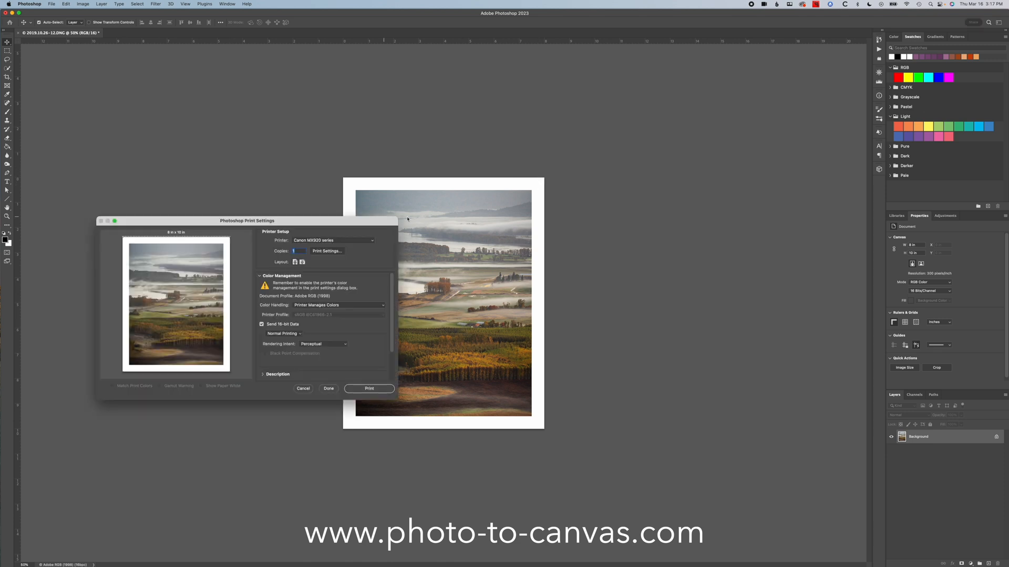
pyautogui.click(322, 241)
pyautogui.click(327, 255)
# - Look through the custom bordered and borderless paper sizes available for the Canon PRO-4000
pyautogui.click(326, 251)
pyautogui.click(541, 165)
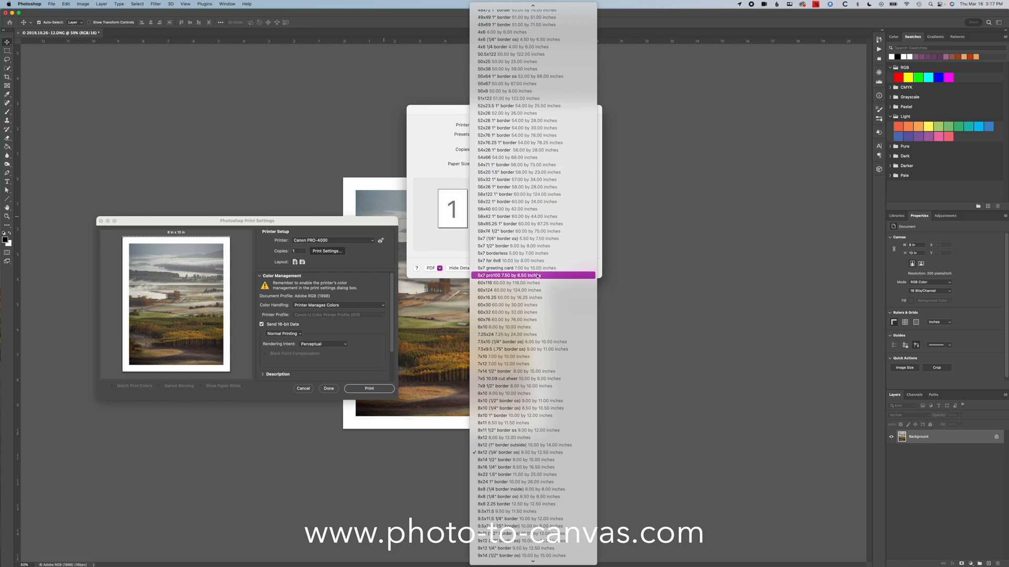
pyautogui.scroll(4, 536, 263)
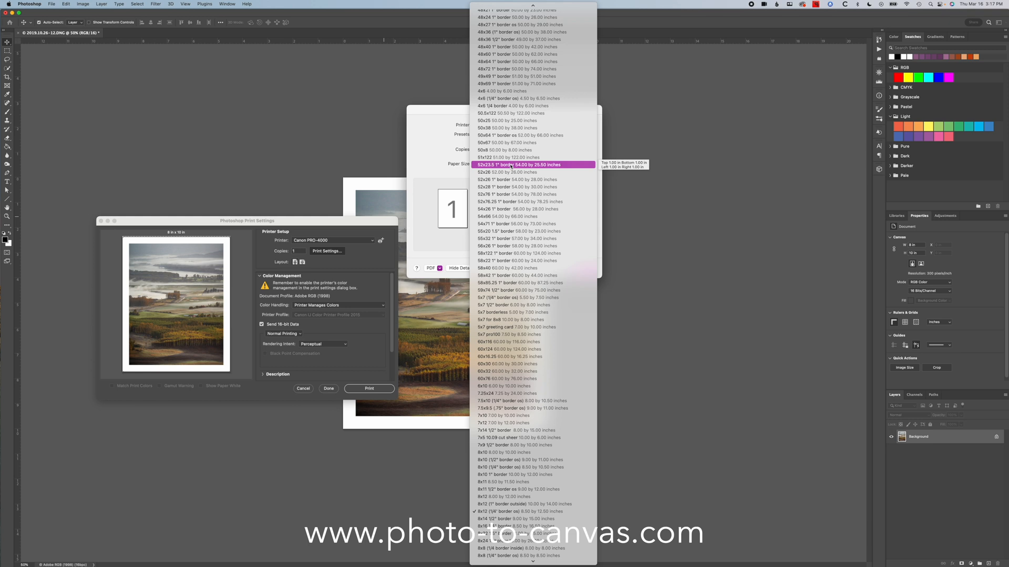
pyautogui.scroll(10, 512, 168)
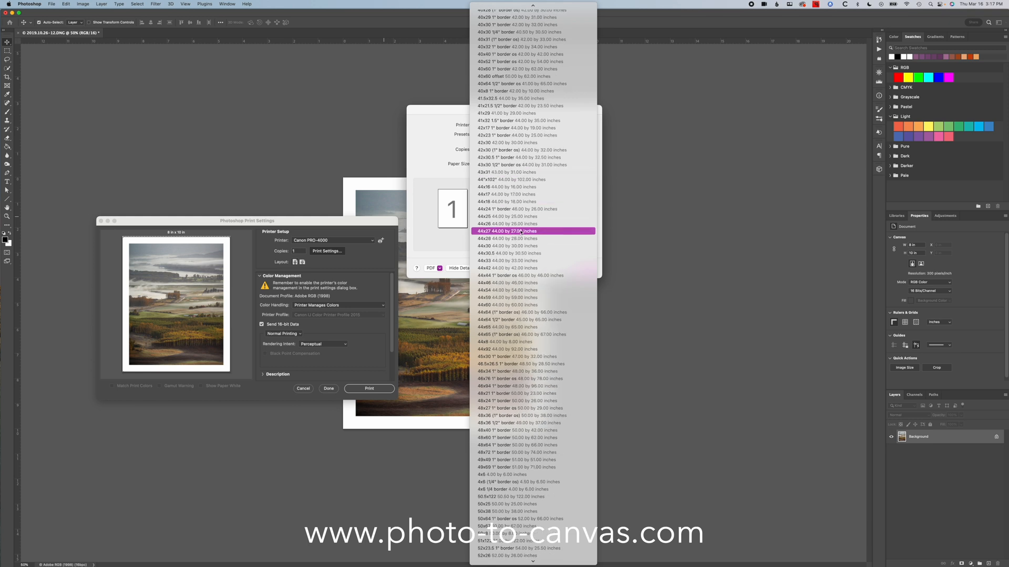
pyautogui.scroll(10, 541, 233)
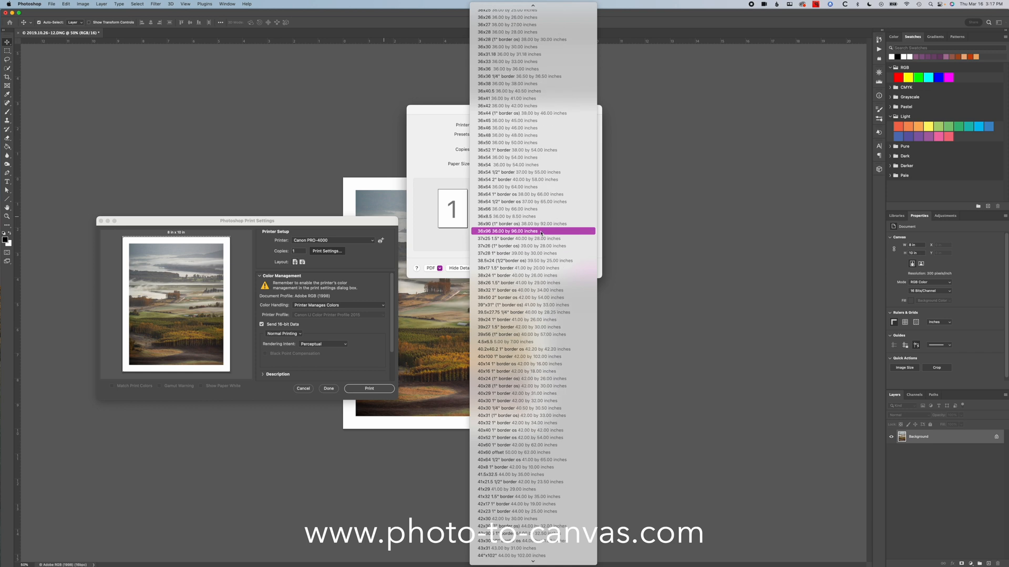
pyautogui.scroll(10, 541, 233)
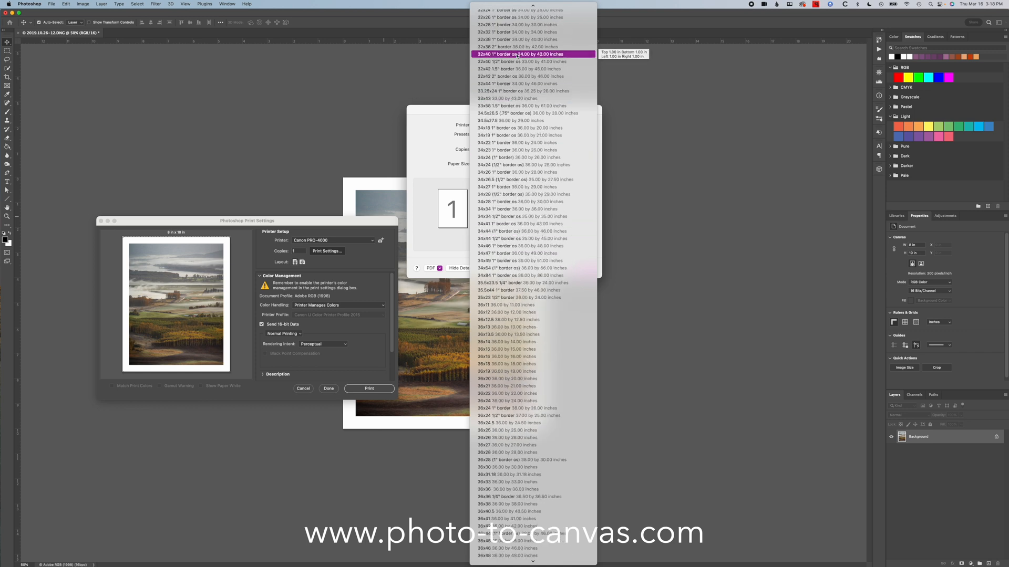
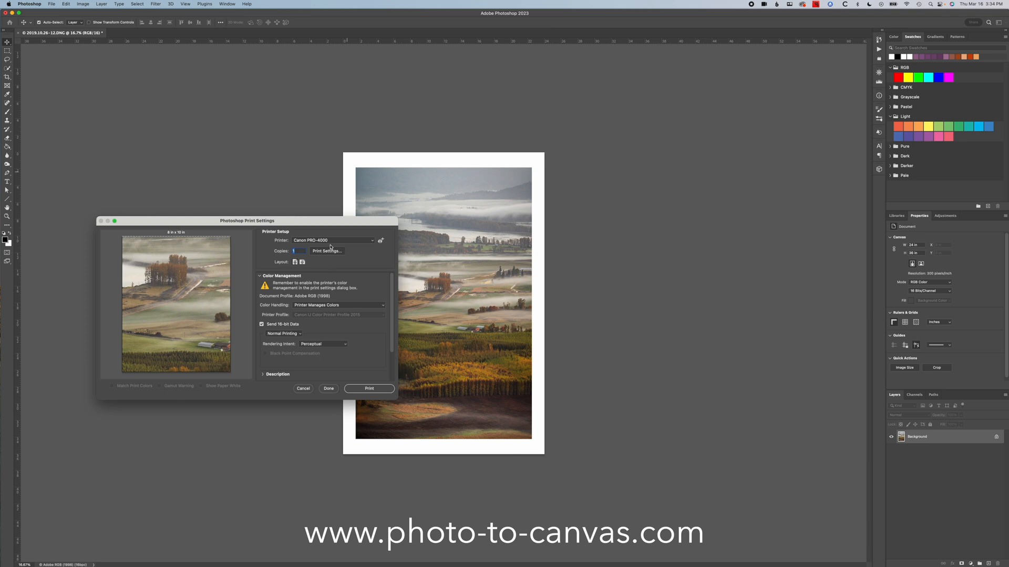
# - Open the Canon PRO-4000 print settings and apply the Luster Roll pro4000 preset
pyautogui.click(330, 241)
pyautogui.click(330, 240)
pyautogui.click(517, 134)
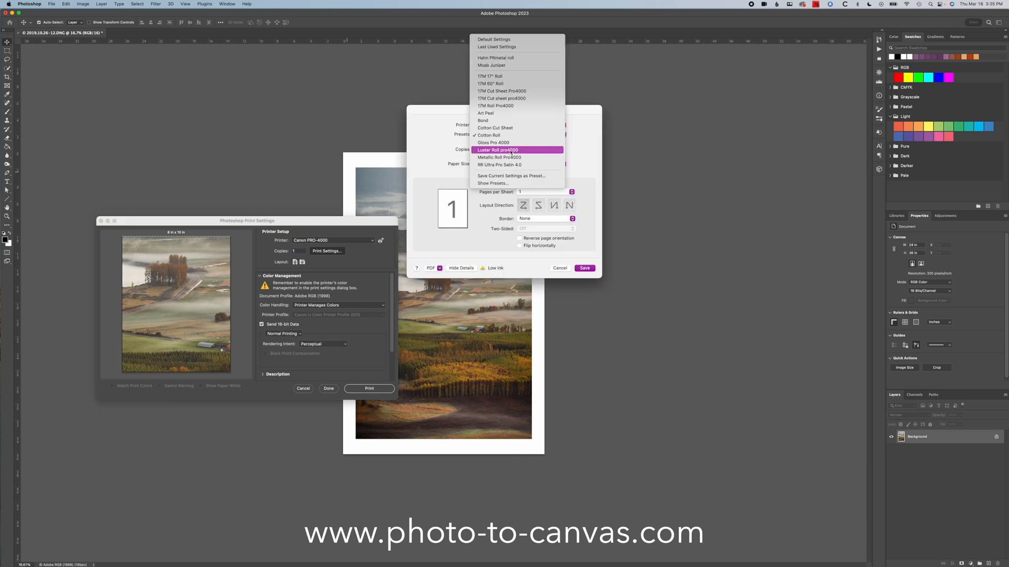
pyautogui.click(508, 150)
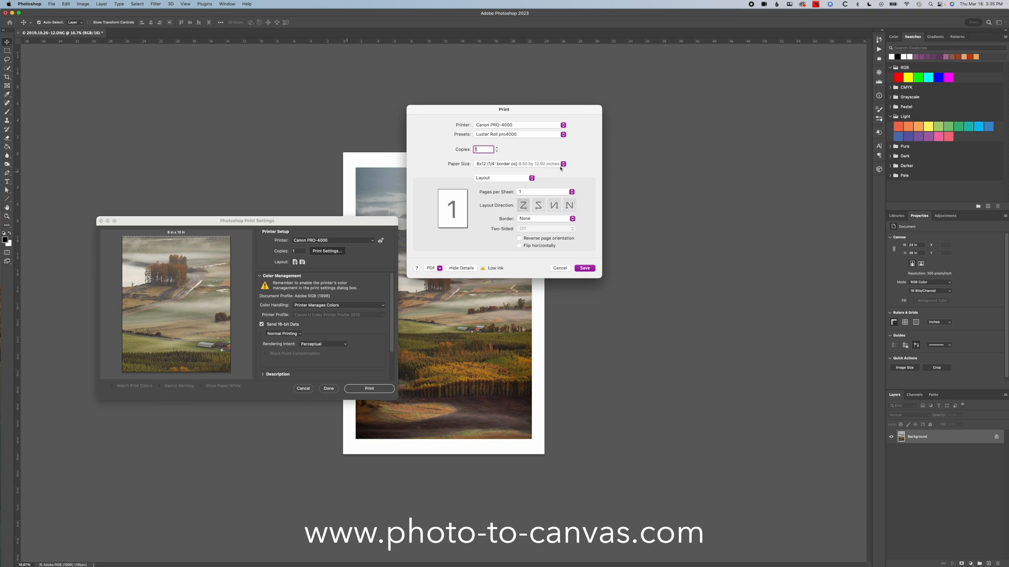
# - Set the paper size to the custom 24x36 borderless size, 24.00 by 36.00 inches
pyautogui.click(527, 165)
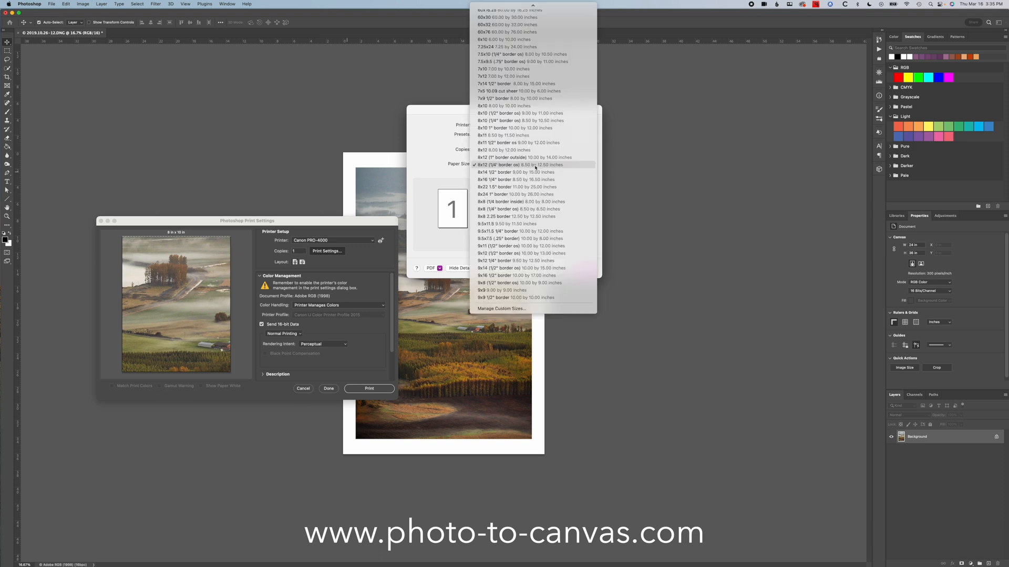
pyautogui.scroll(5, 533, 166)
pyautogui.scroll(2, 535, 167)
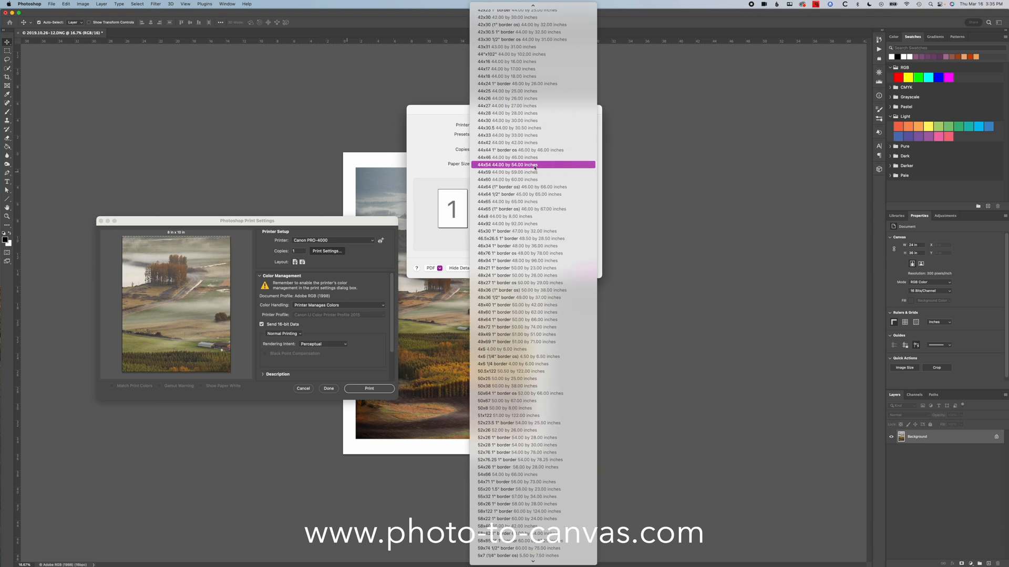
pyautogui.scroll(20, 535, 166)
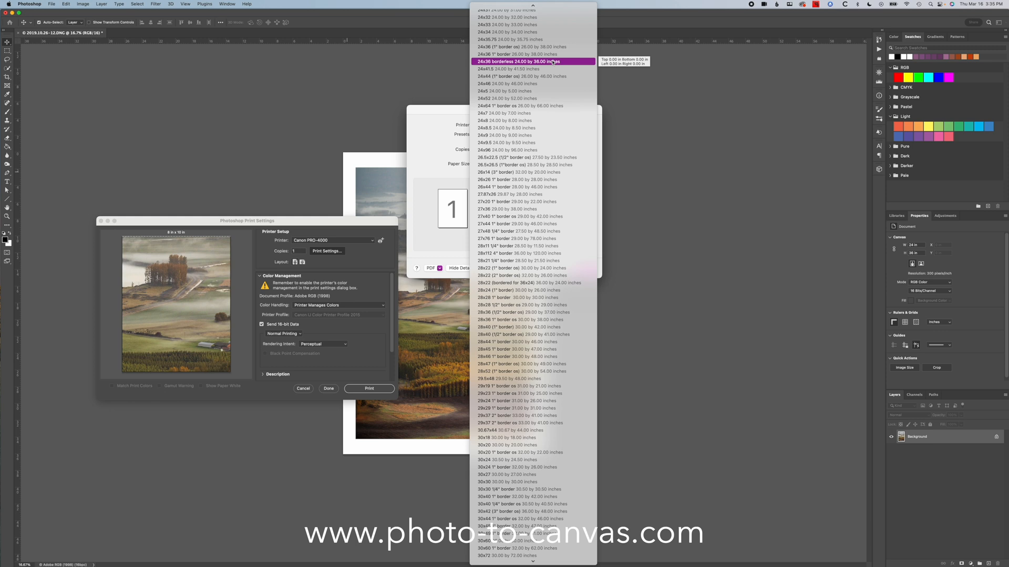
pyautogui.click(552, 62)
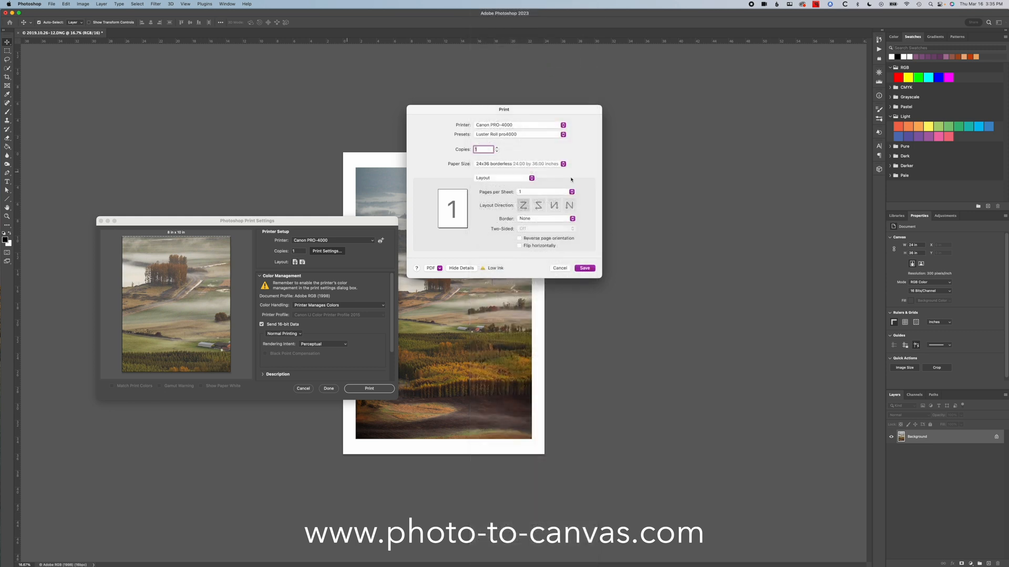
# - Examine the Page Processing and Quality & Media feature sets in the Printer Features
pyautogui.click(527, 179)
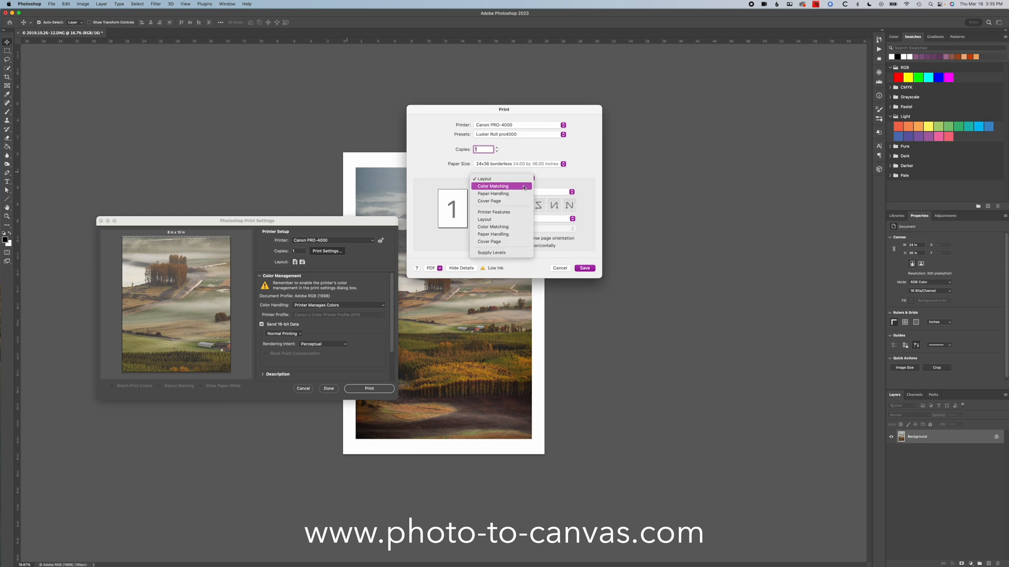
pyautogui.click(503, 213)
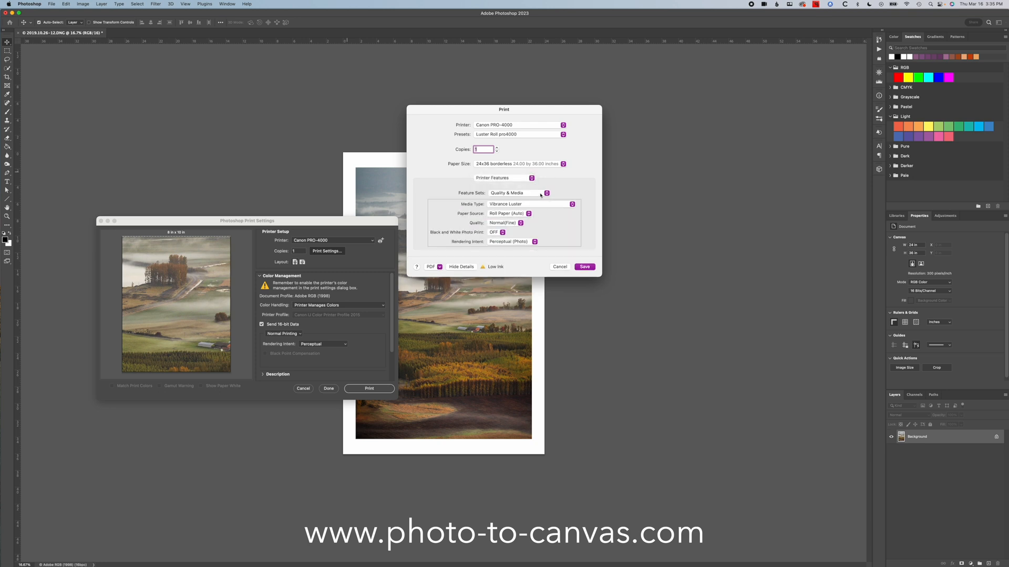
pyautogui.click(541, 194)
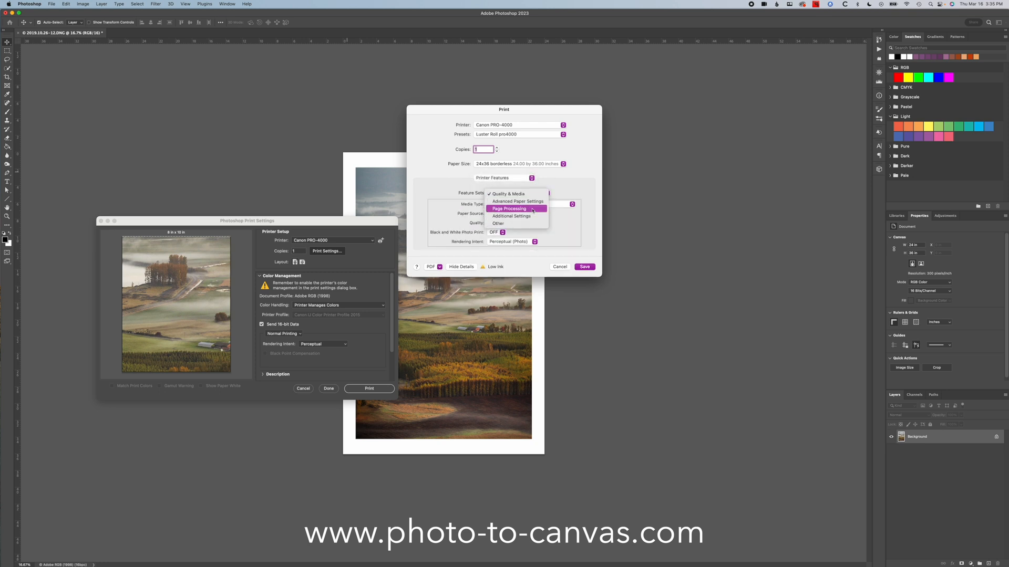
pyautogui.click(532, 209)
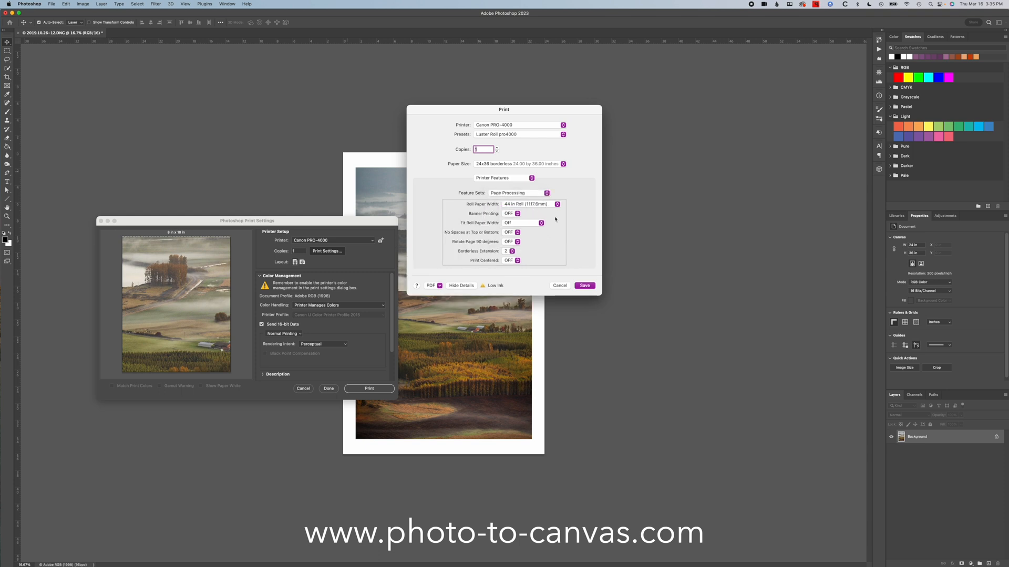
pyautogui.click(530, 196)
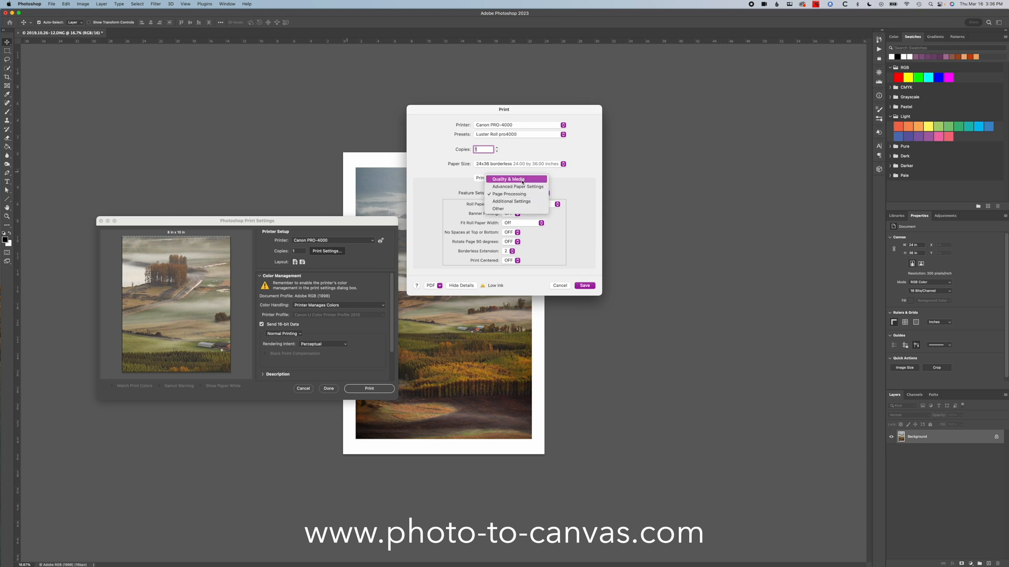
pyautogui.click(522, 181)
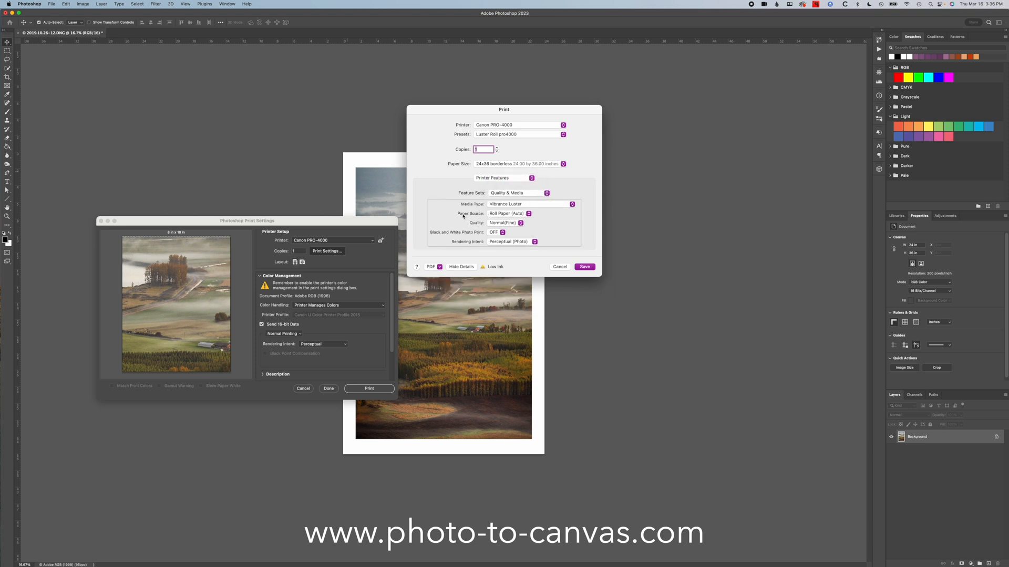
# - In the Page Processing features, set Roll Paper Width to 24 in Roll (609.6mm) and Fit Roll Paper Width to On (Borderless)
pyautogui.click(547, 194)
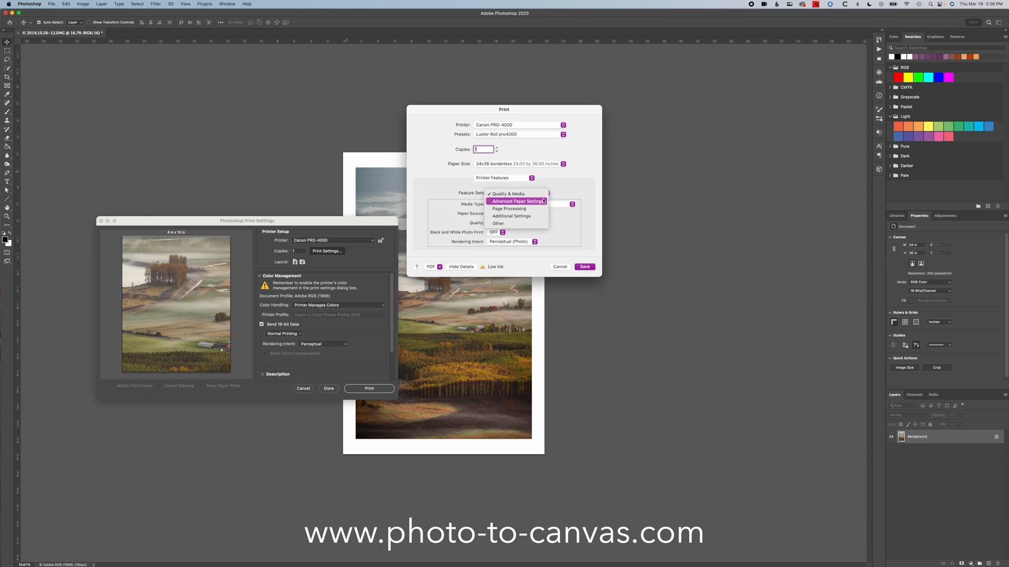
pyautogui.click(537, 209)
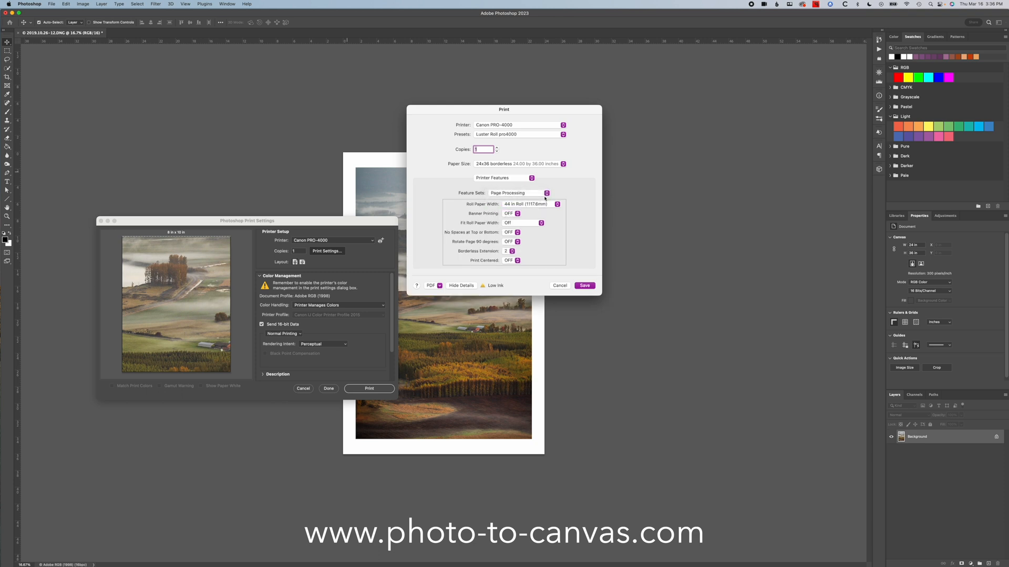
pyautogui.click(530, 206)
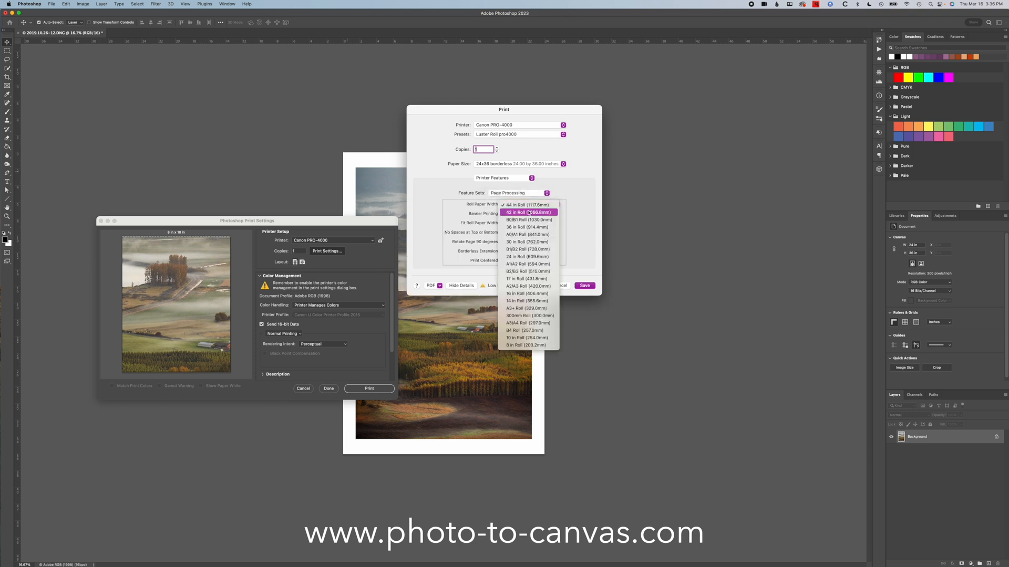
pyautogui.click(532, 257)
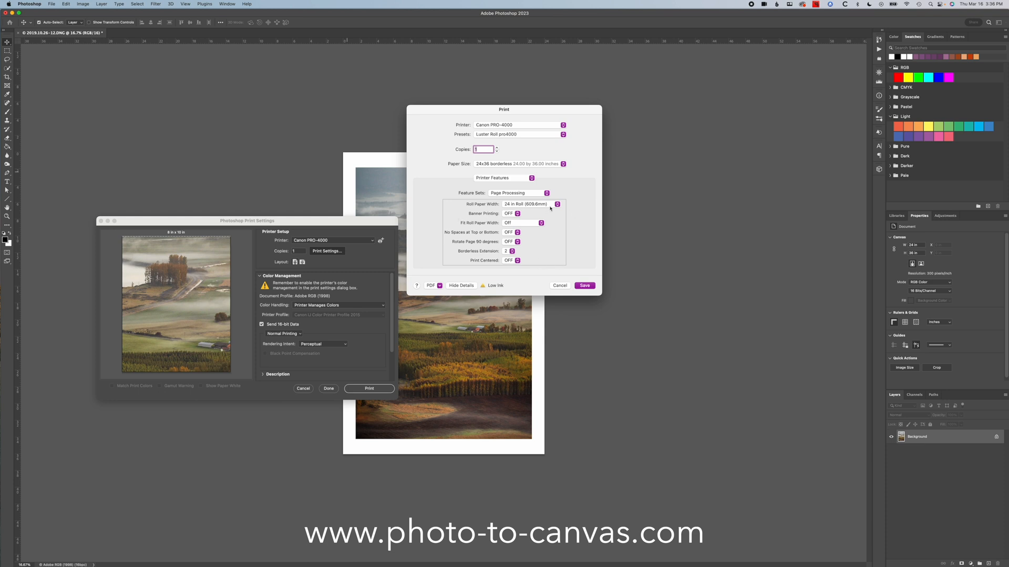
pyautogui.click(533, 223)
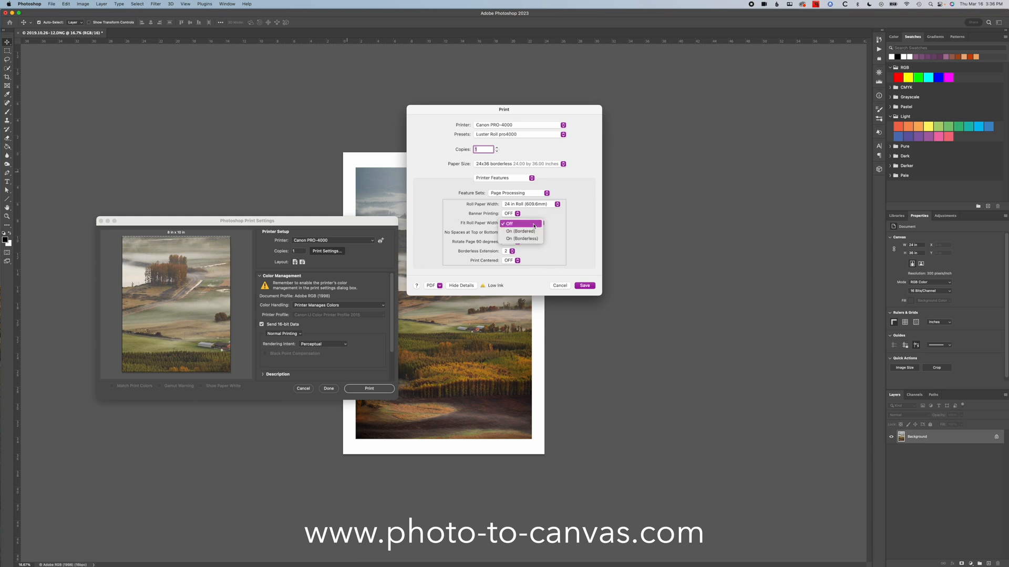
pyautogui.click(532, 240)
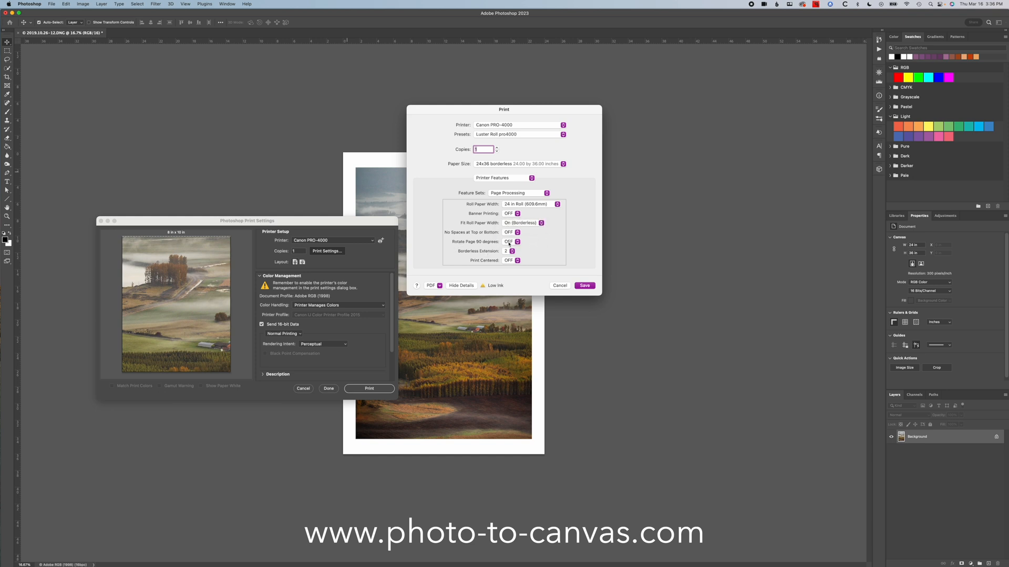
# - Review the Borderless Extension choices and the saved printer presets, and cancel the print settings
pyautogui.click(512, 251)
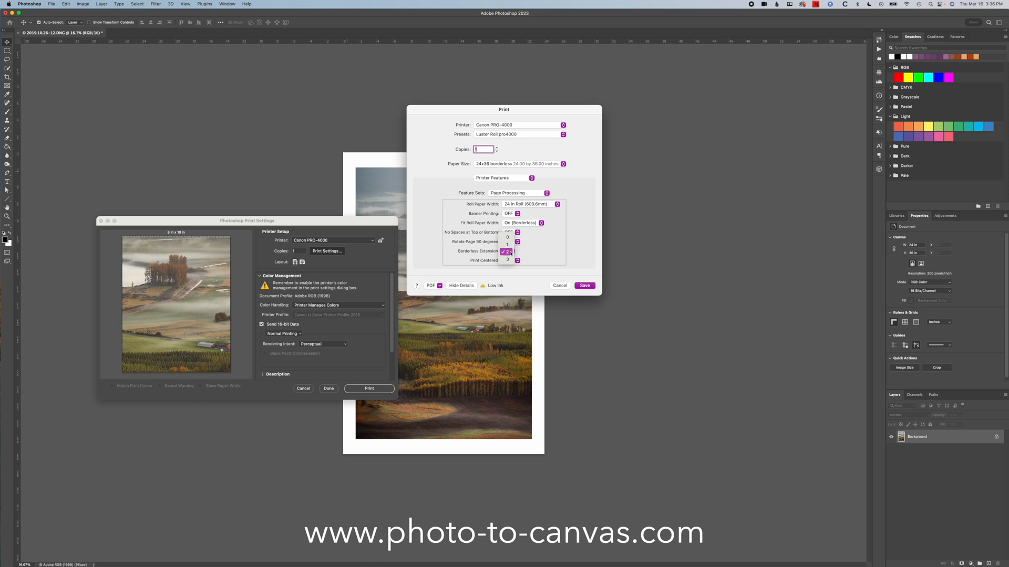
pyautogui.click(508, 252)
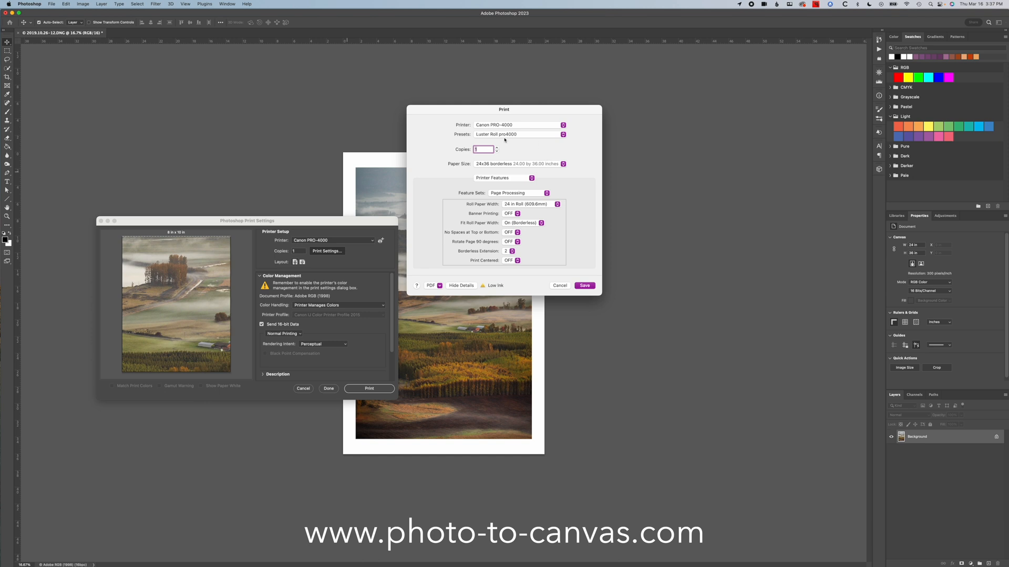
pyautogui.click(525, 135)
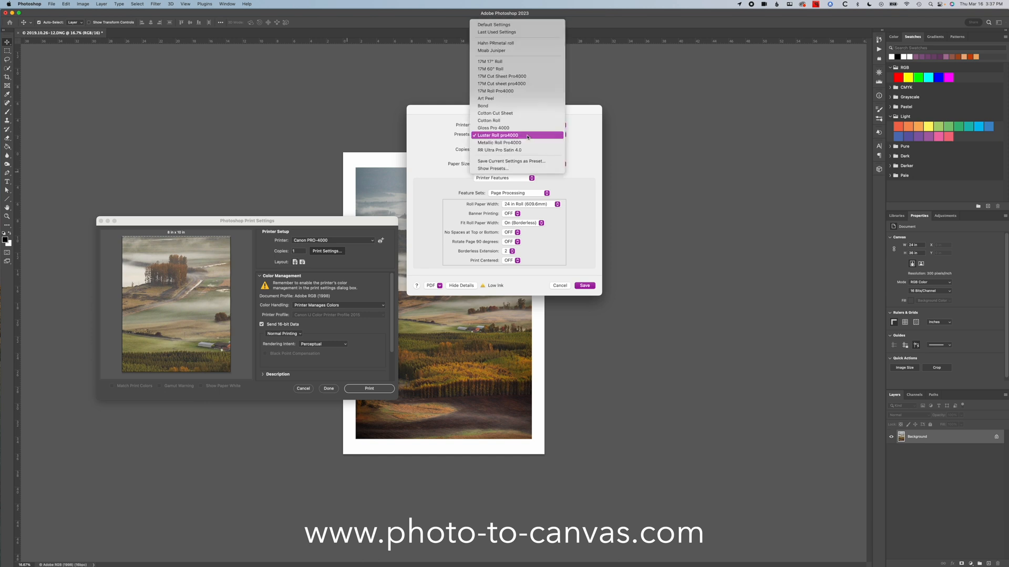
pyautogui.click(572, 135)
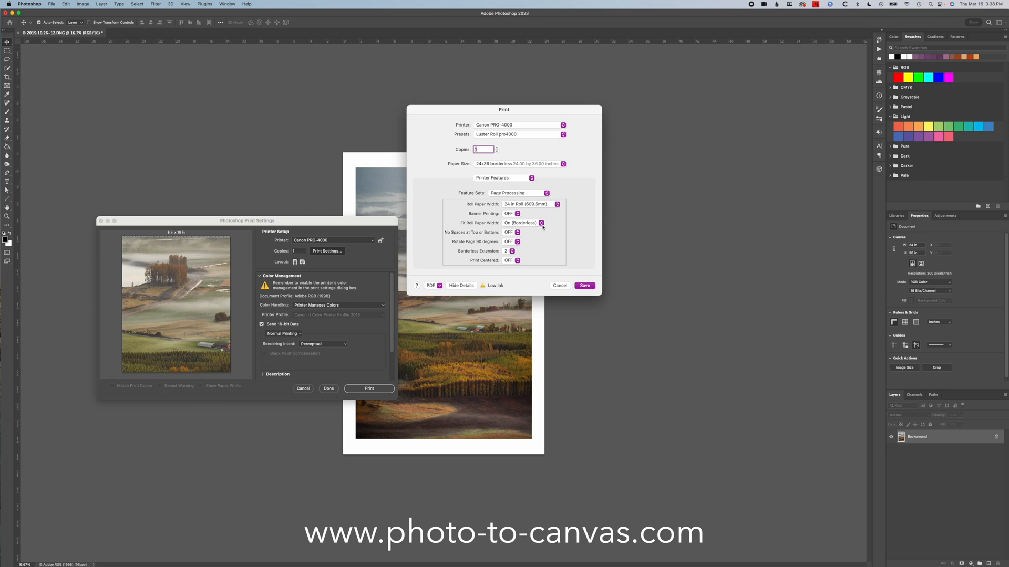
pyautogui.click(566, 288)
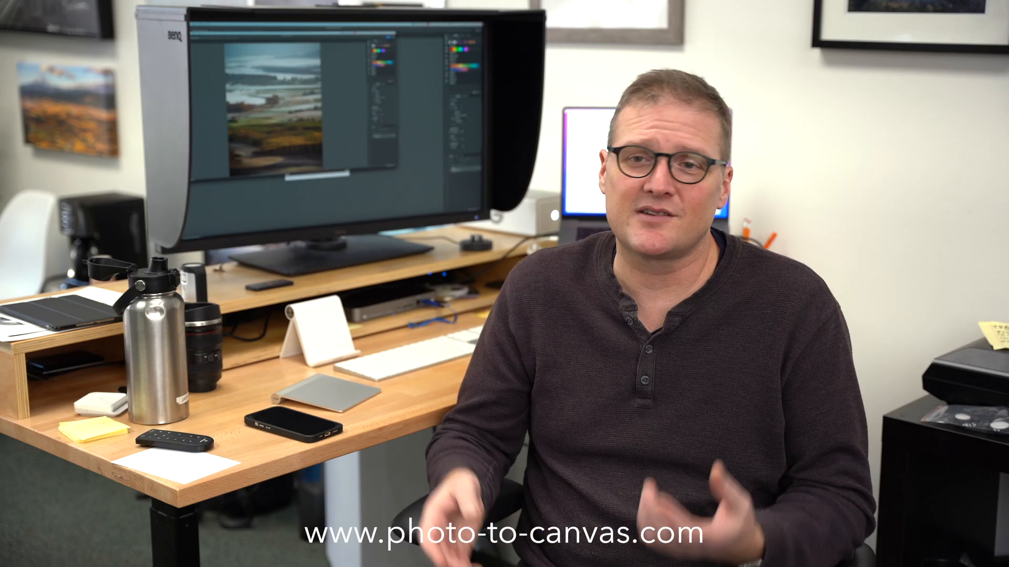